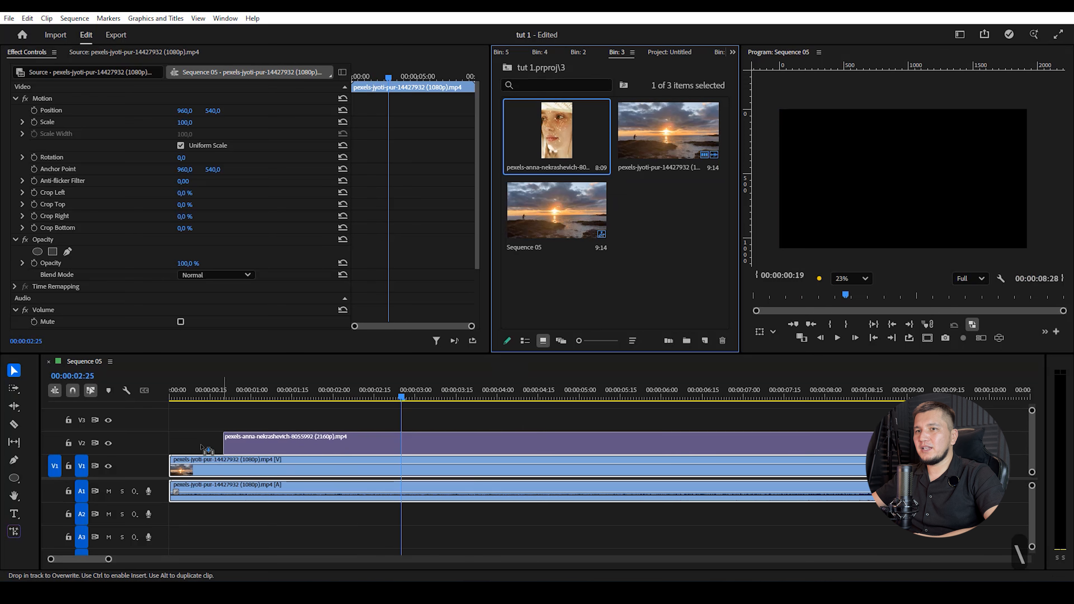
- Shift the portrait clip on V2 down in the frame to a vertical position of about 1457, bringing the eyes into view
drag(372, 389, 242, 394)
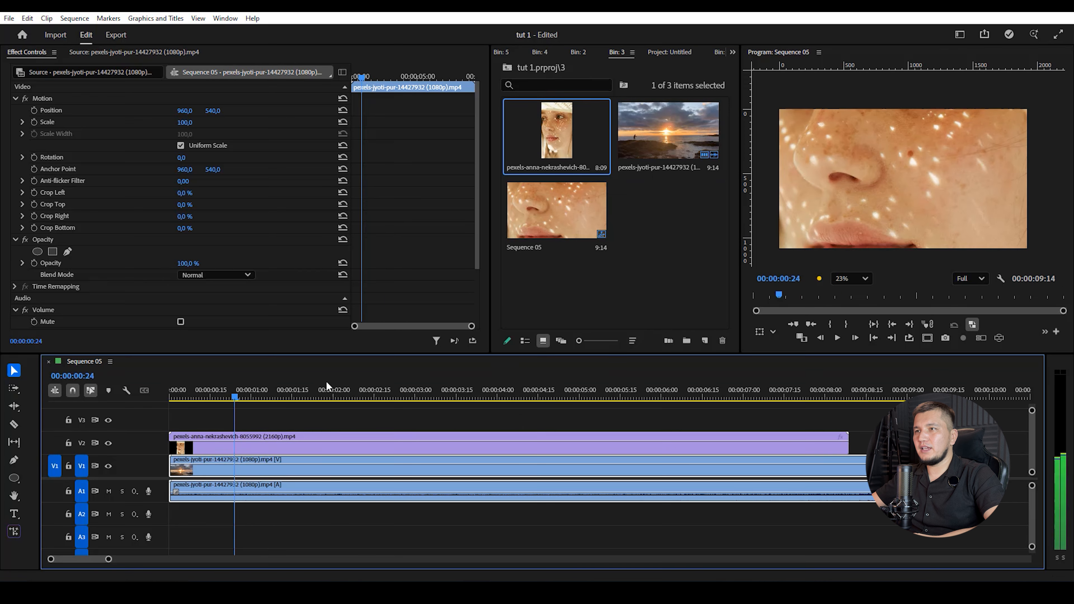
click(851, 179)
drag(860, 157, 876, 213)
scroll(884, 170, down, 3)
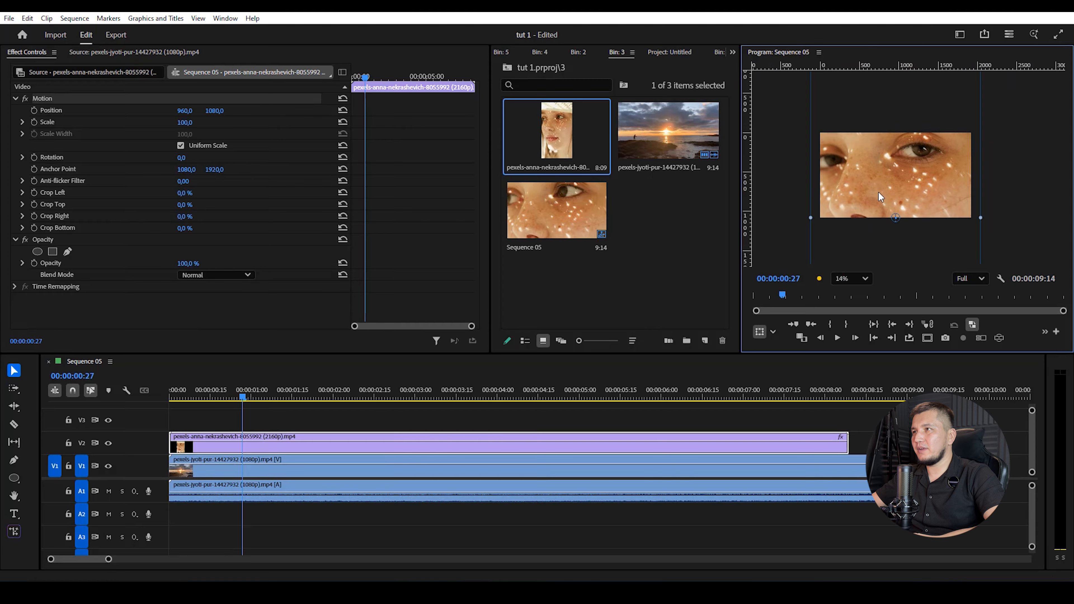
drag(890, 173, 887, 202)
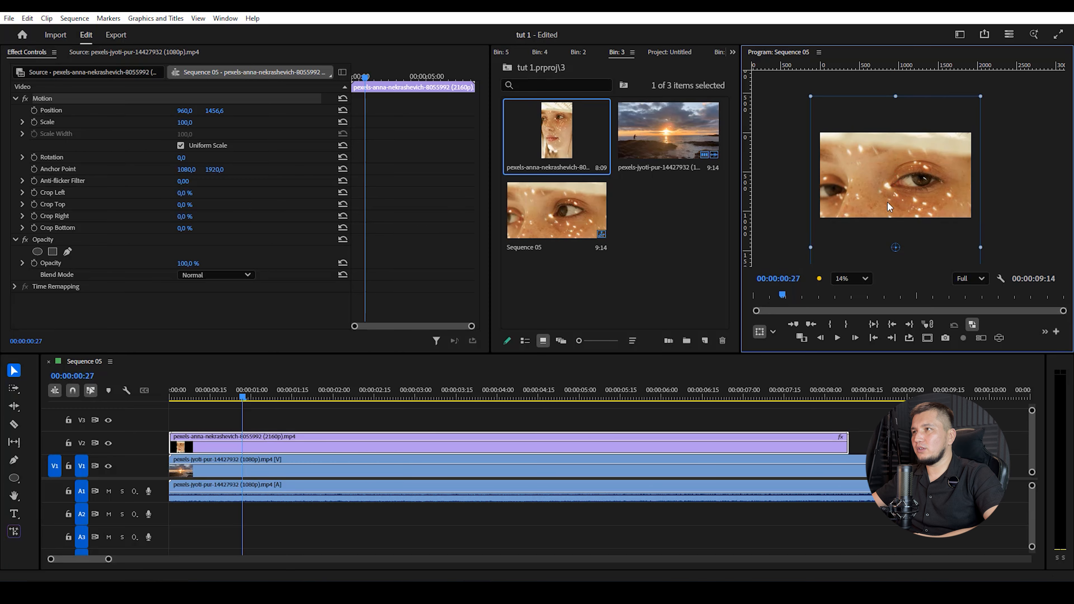
- Preview the opening seconds and reposition the portrait clip to about 1080, 1222 so that both eyes sit in the upper frame
drag(311, 393, 277, 395)
key(space)
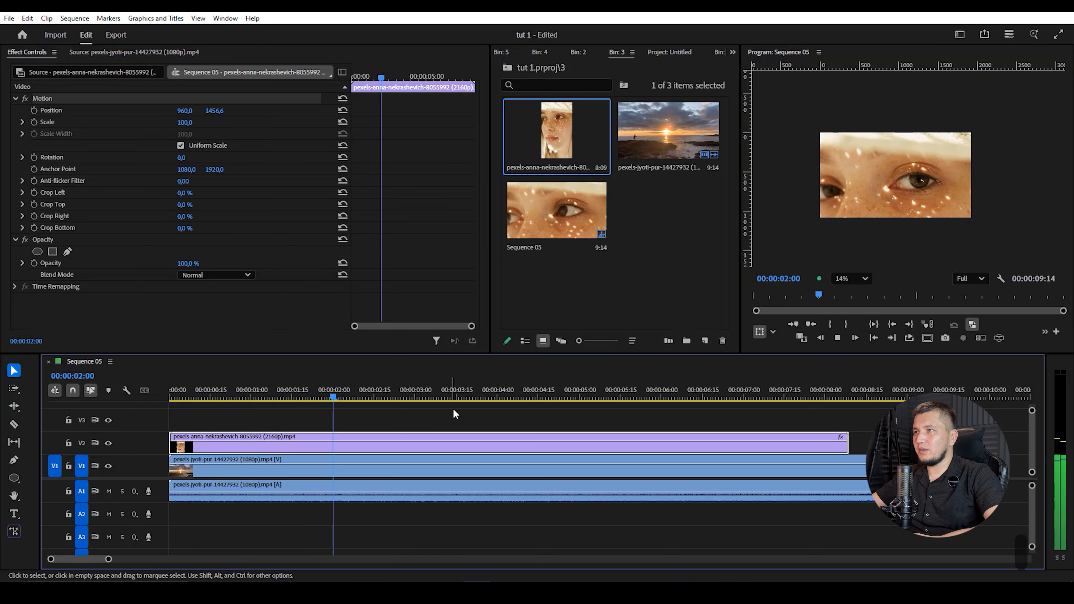
key(space)
drag(359, 394, 169, 391)
key(space)
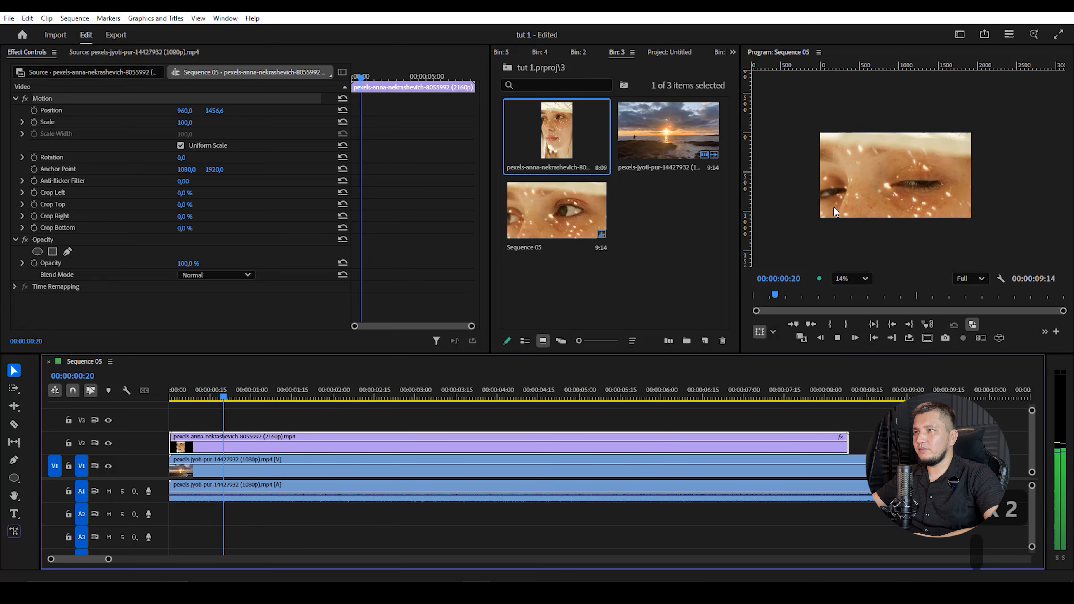
key(space)
drag(914, 170, 923, 151)
key(space)
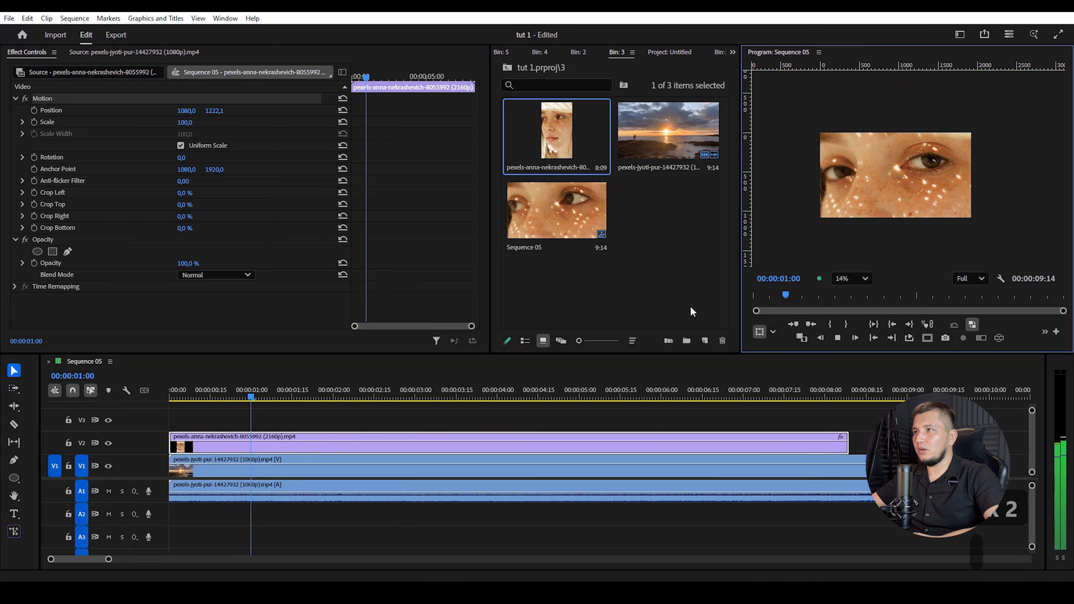
drag(291, 399, 174, 396)
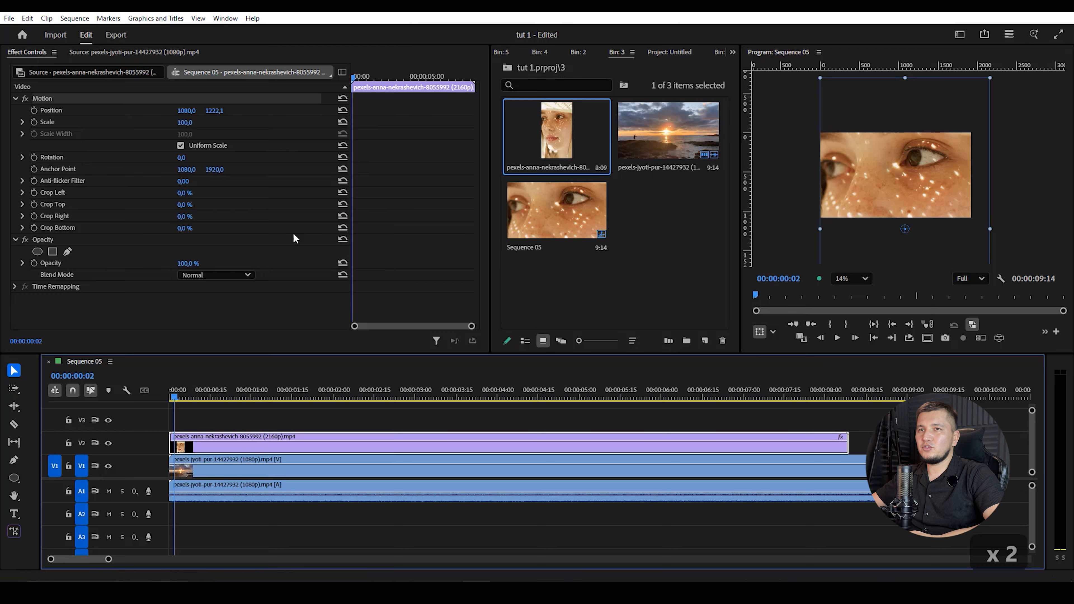
- Set the portrait clip's opacity blend mode to Overlay
click(52, 241)
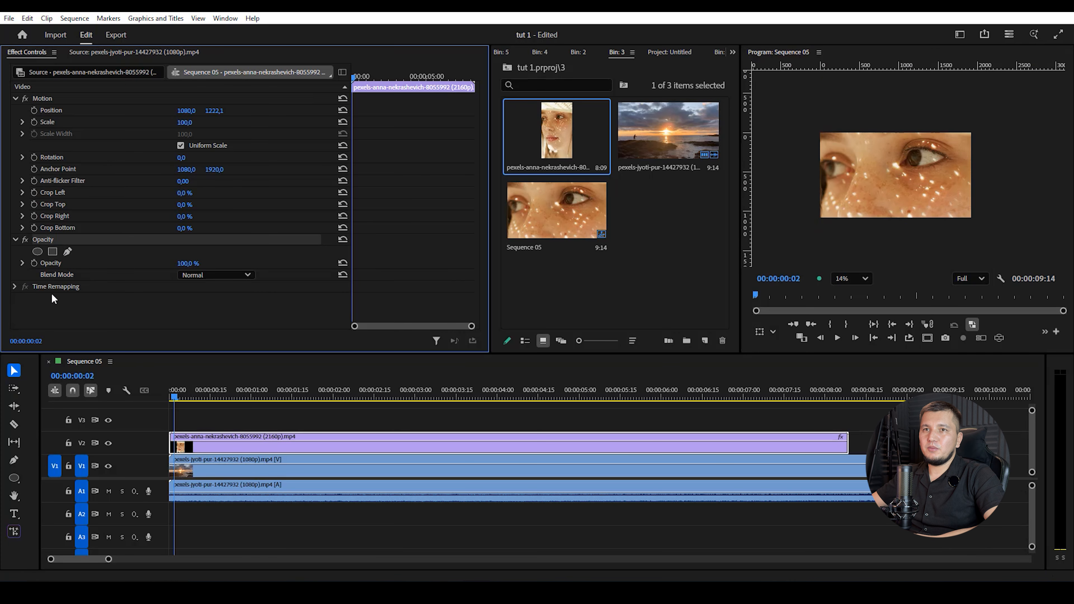
click(63, 289)
click(51, 273)
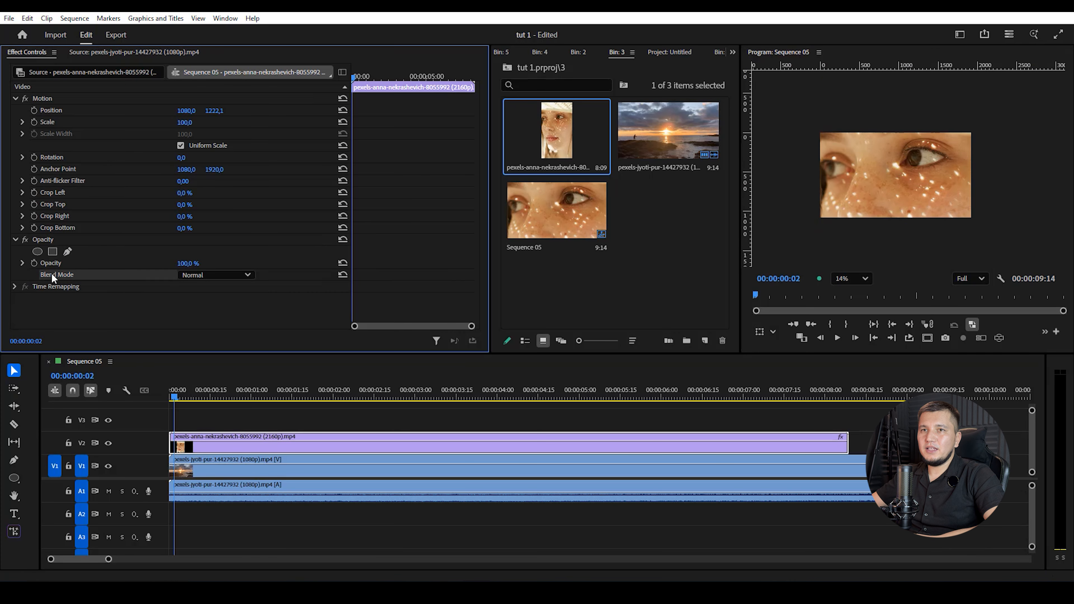
click(202, 275)
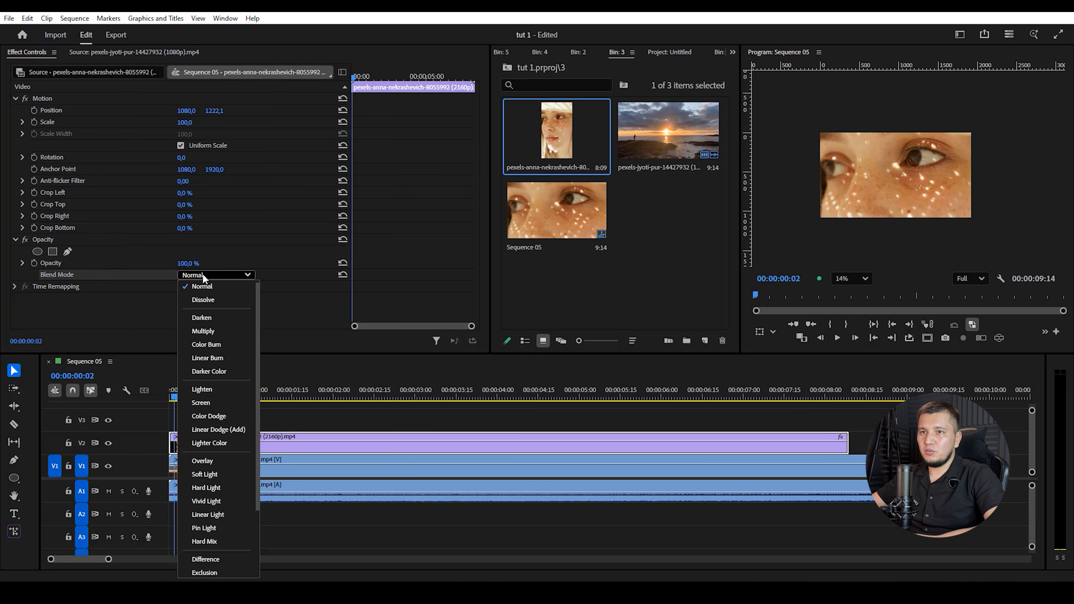
click(215, 461)
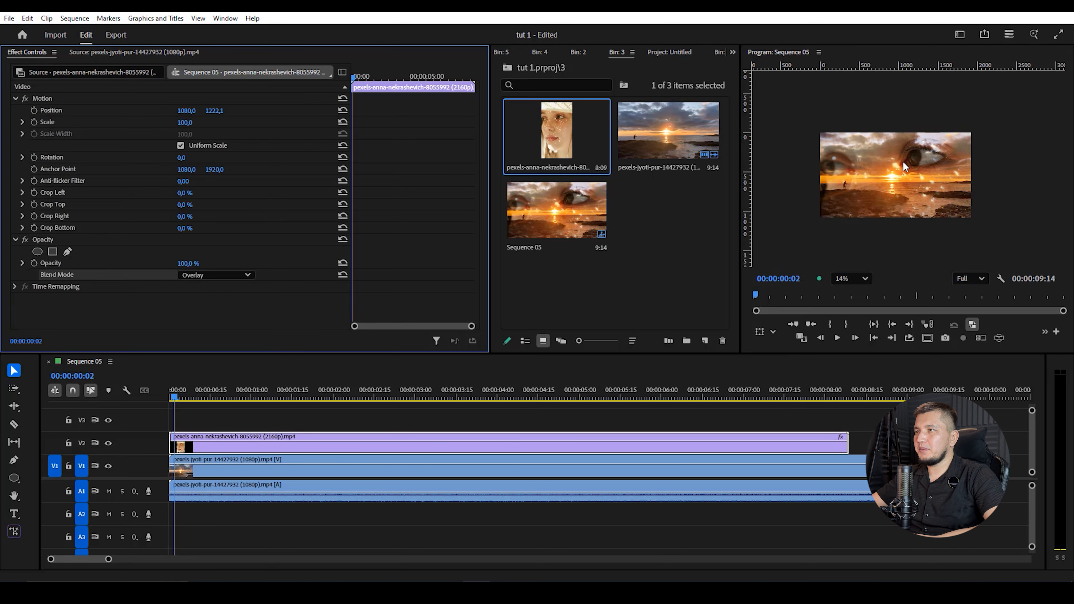
- Play back the blended sequence with an enlarged preview and inspect the frame at 00:00:05:09
scroll(902, 163, up, 2)
drag(878, 184, 903, 178)
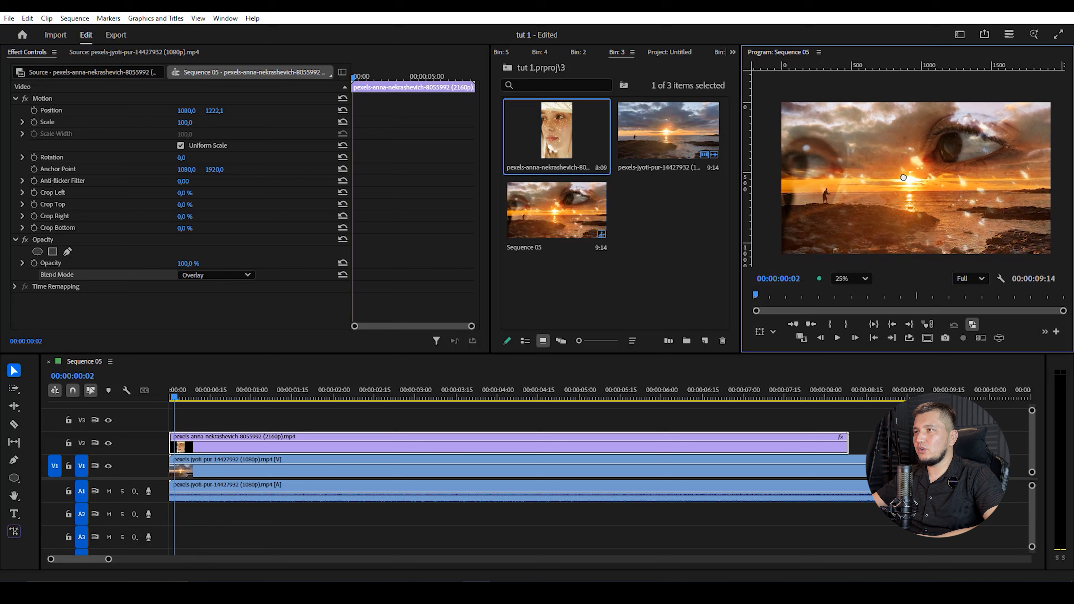
click(146, 429)
key(space)
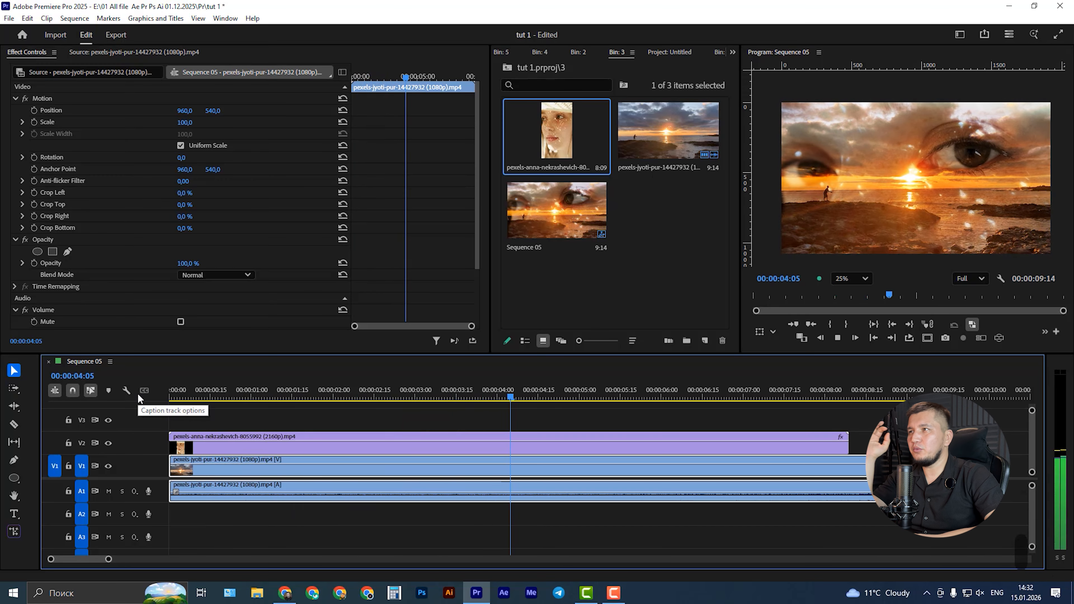
key(space)
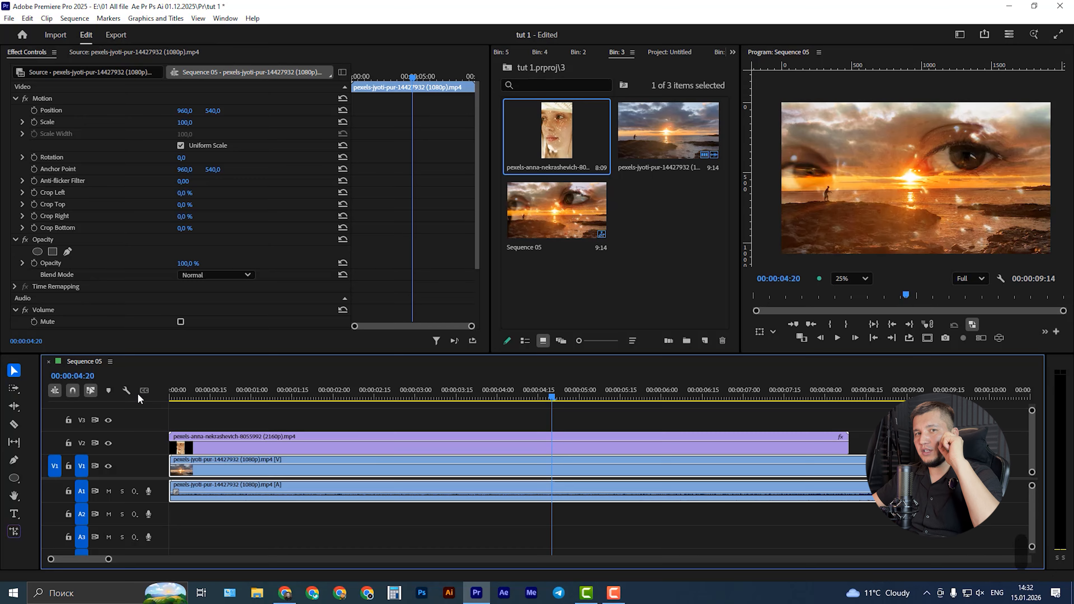
click(604, 397)
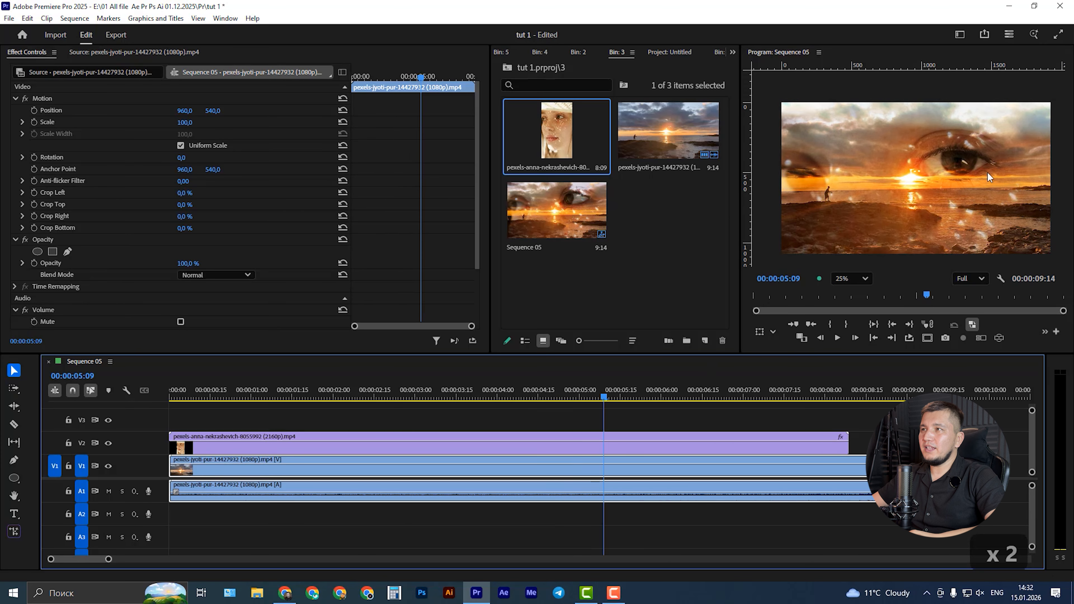
- Apply the Lumetri Color video effect to the portrait clip on V2
scroll(116, 273, down, 3)
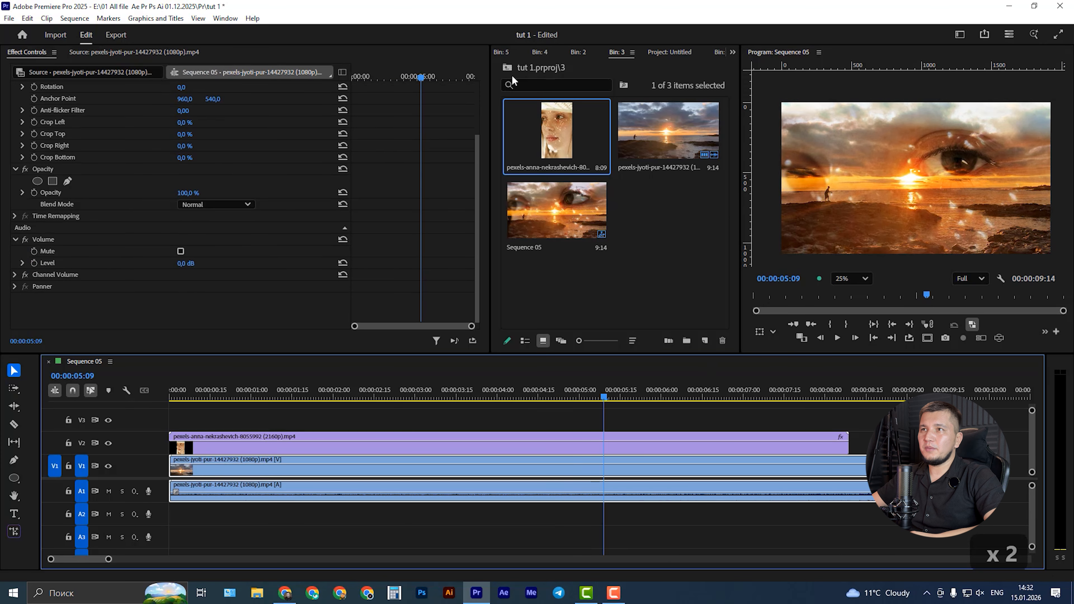
scroll(536, 58, up, 5)
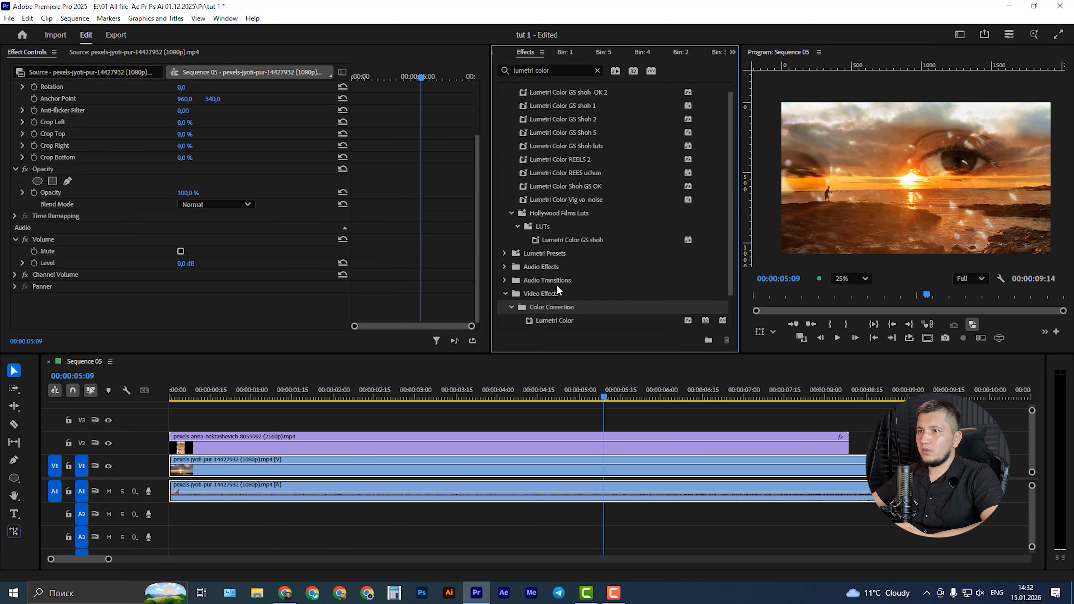
scroll(557, 285, down, 2)
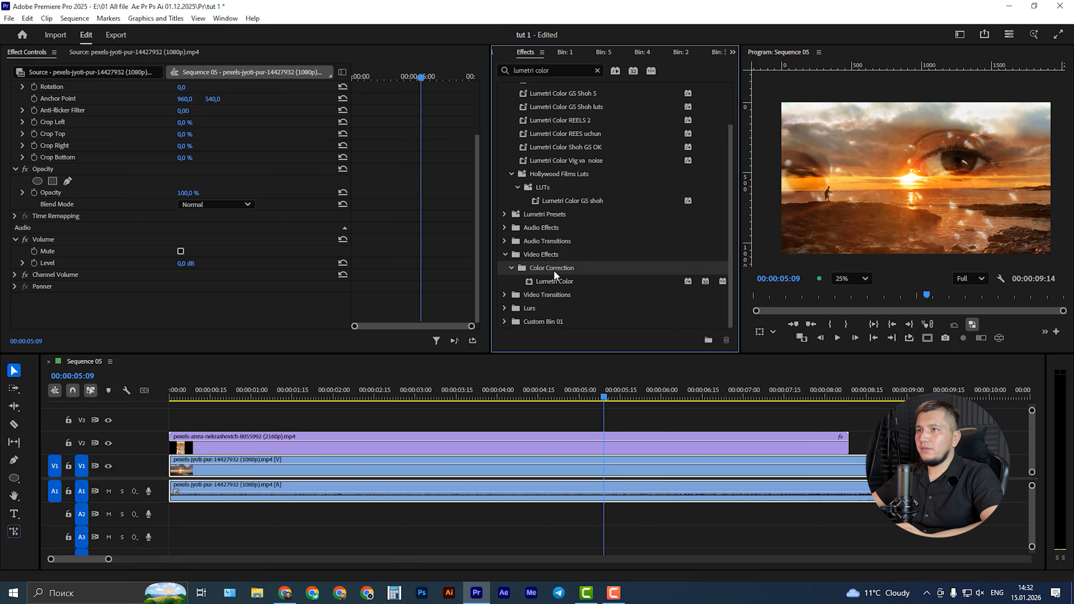
drag(554, 281, 306, 450)
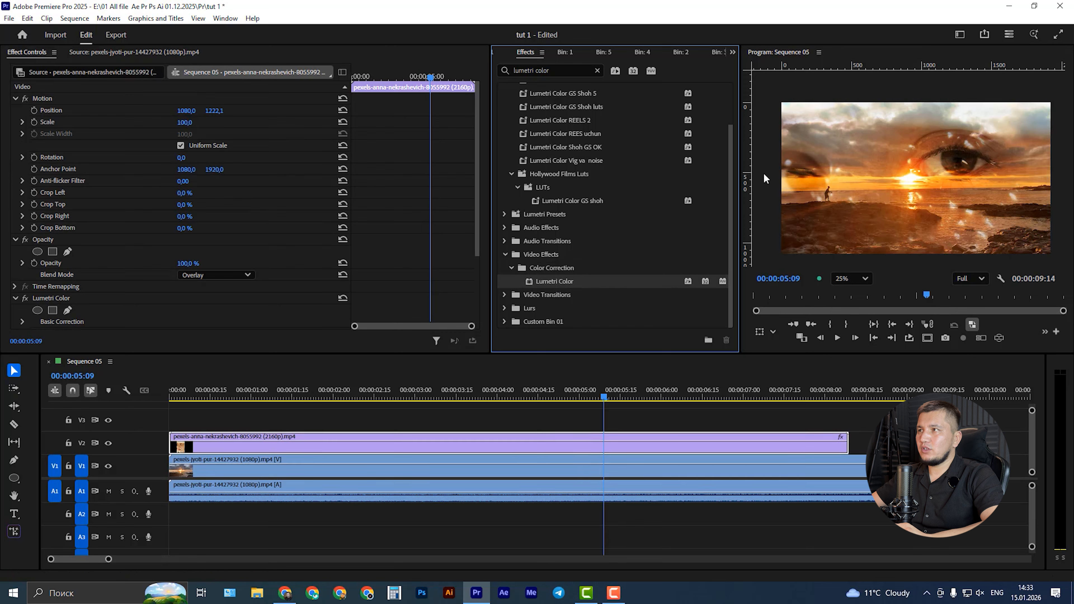
- Steepen the portrait clip's Lumetri RGB curve by moving its white and black points inward about a quarter of the width each
scroll(91, 270, down, 4)
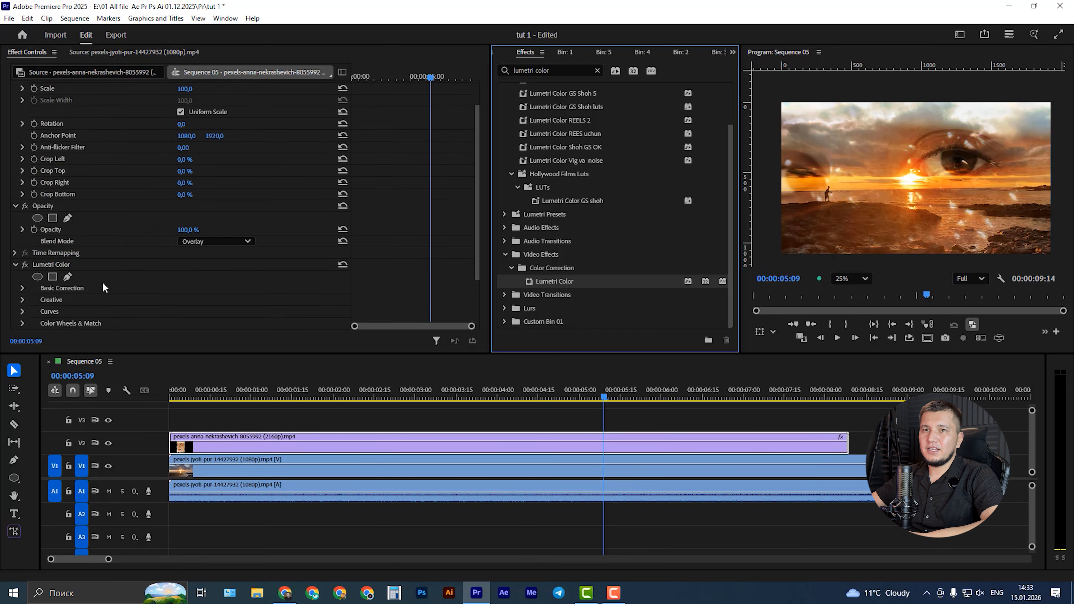
click(22, 251)
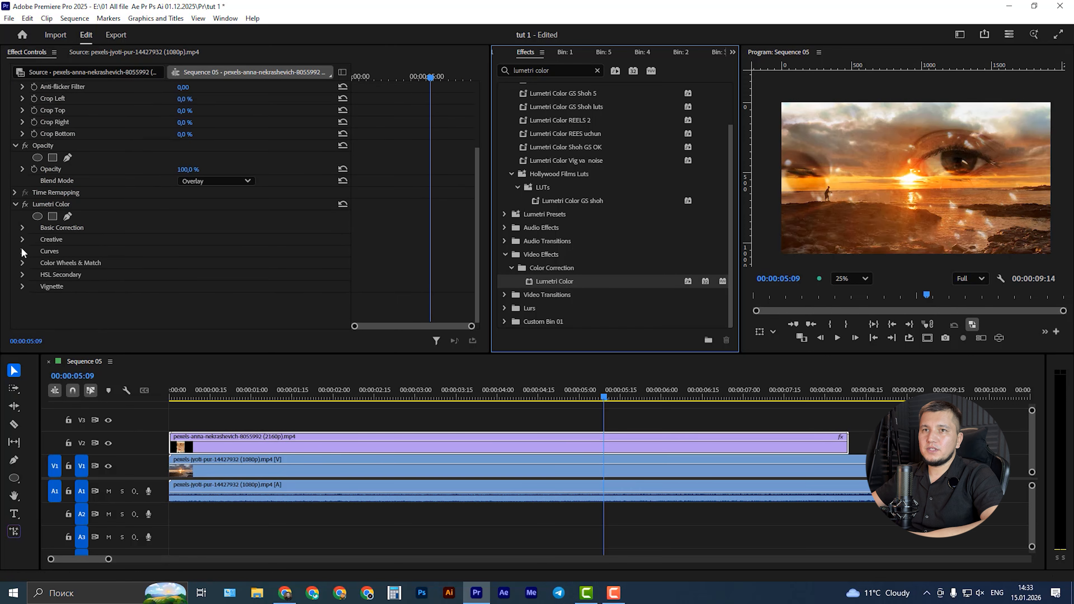
scroll(186, 271, down, 3)
scroll(207, 263, down, 4)
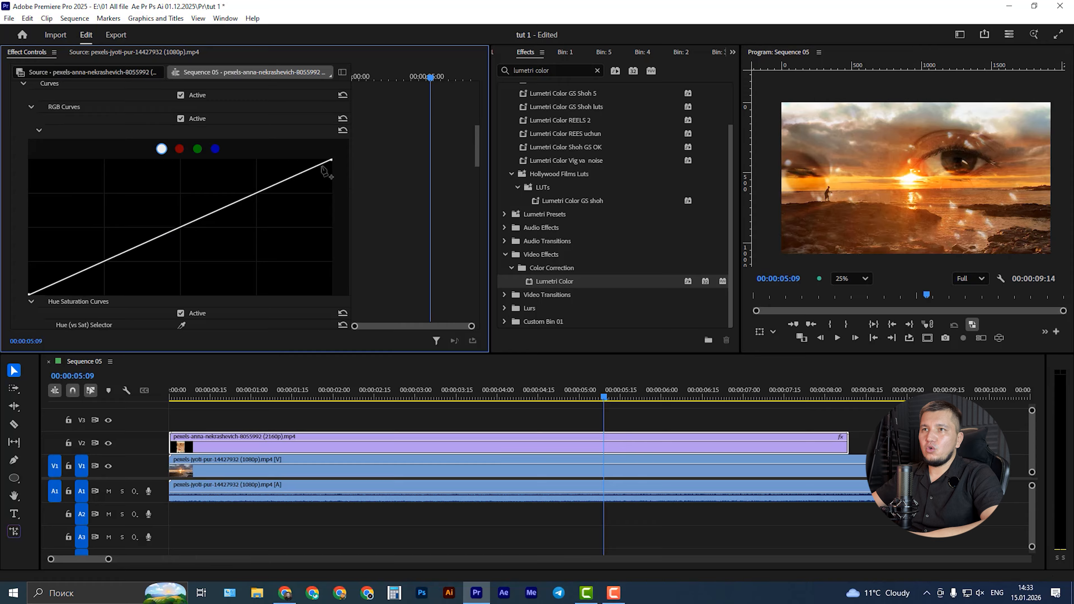
drag(330, 161, 248, 158)
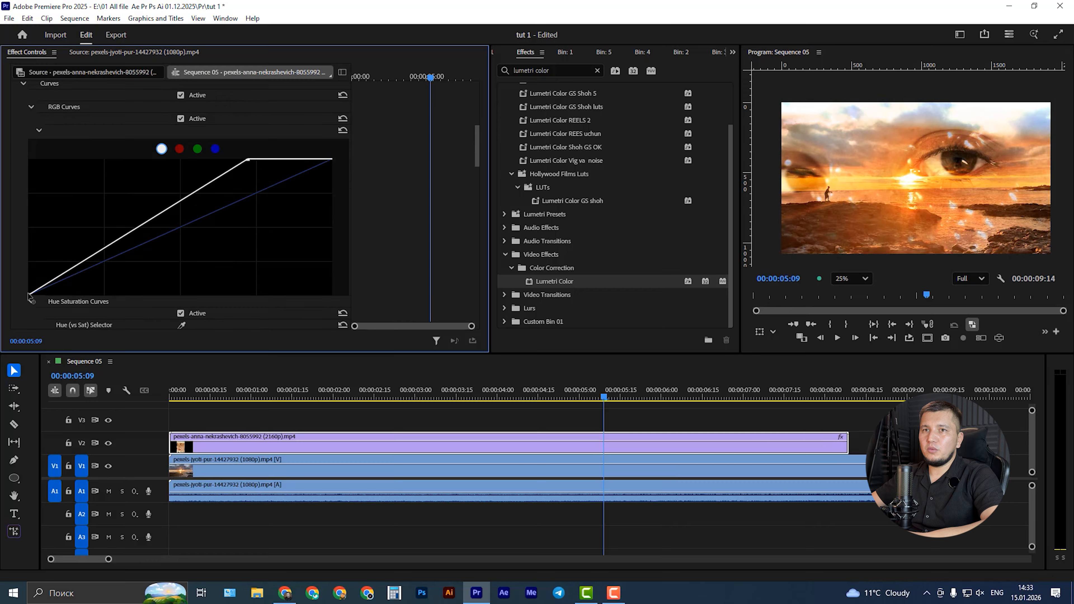
drag(29, 295, 107, 299)
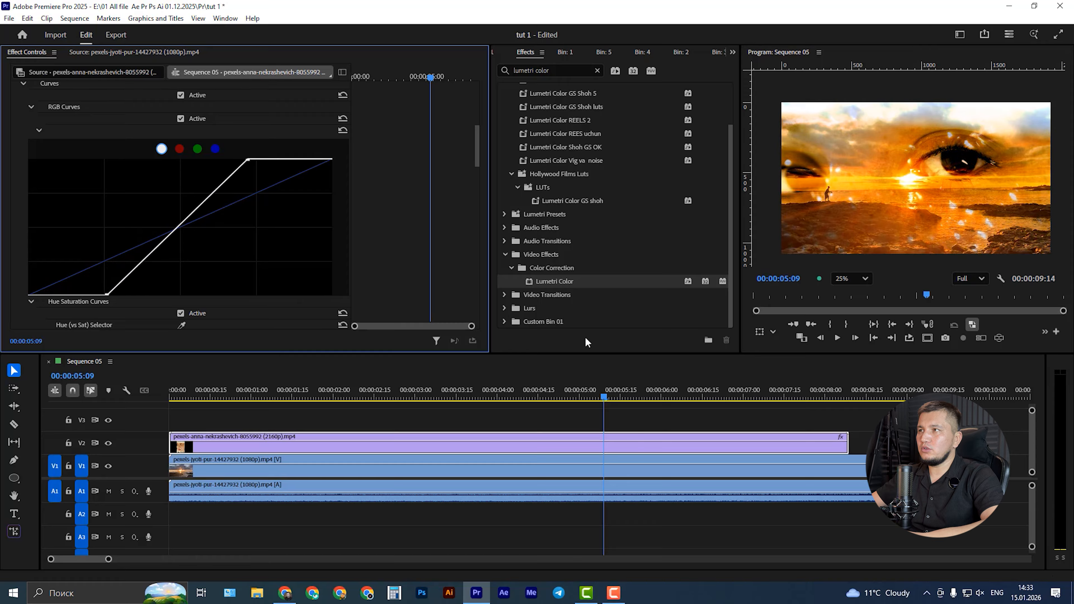
- Soften the contrast by moving the RGB curve's white and black points back outward to about one seventh from each edge
scroll(913, 208, down, 3)
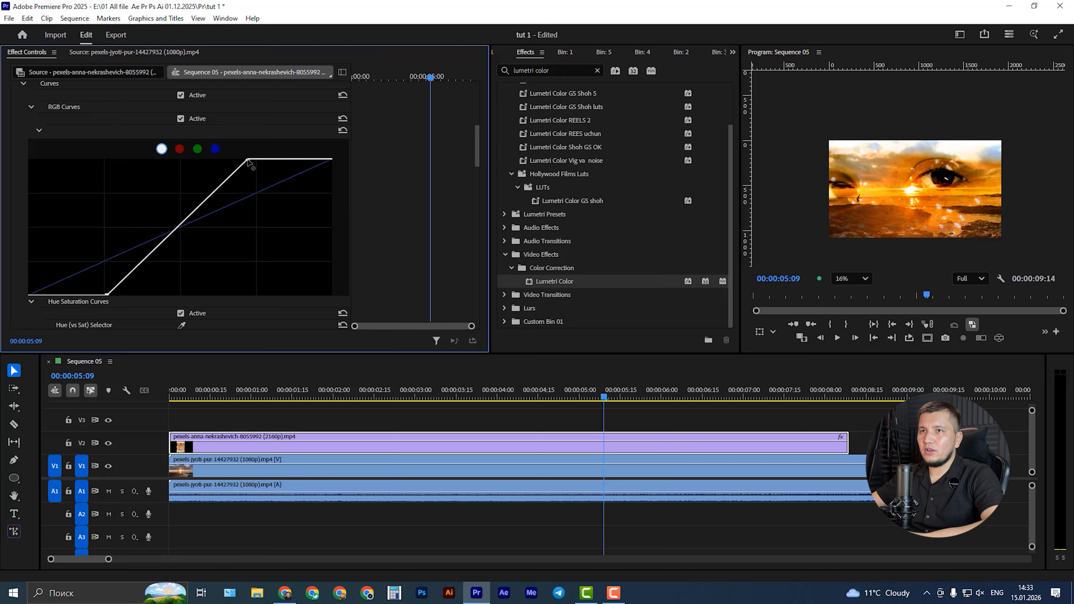
drag(249, 161, 288, 161)
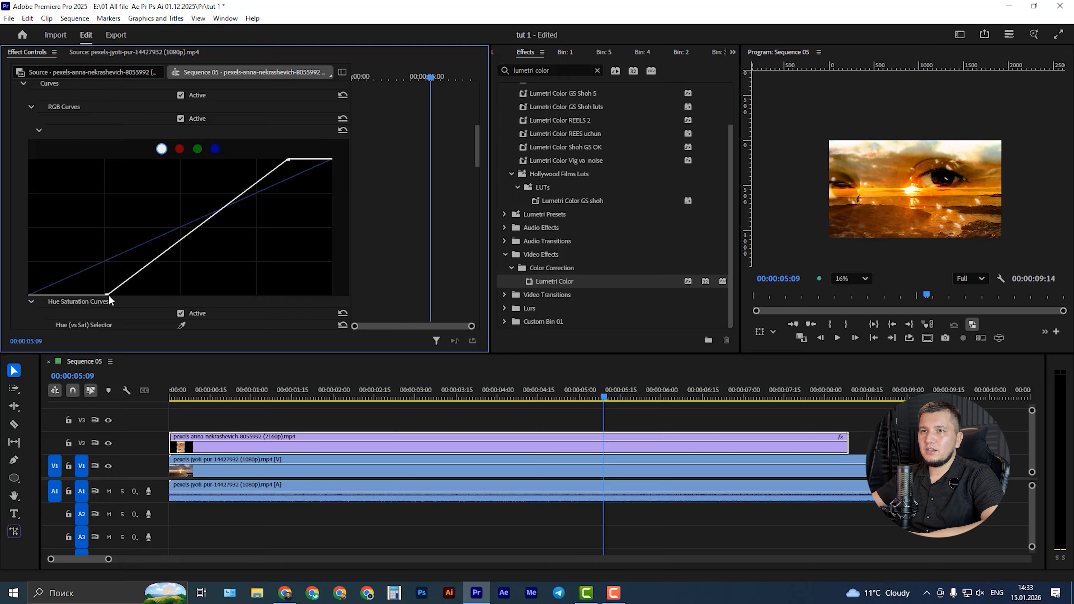
drag(111, 294, 77, 296)
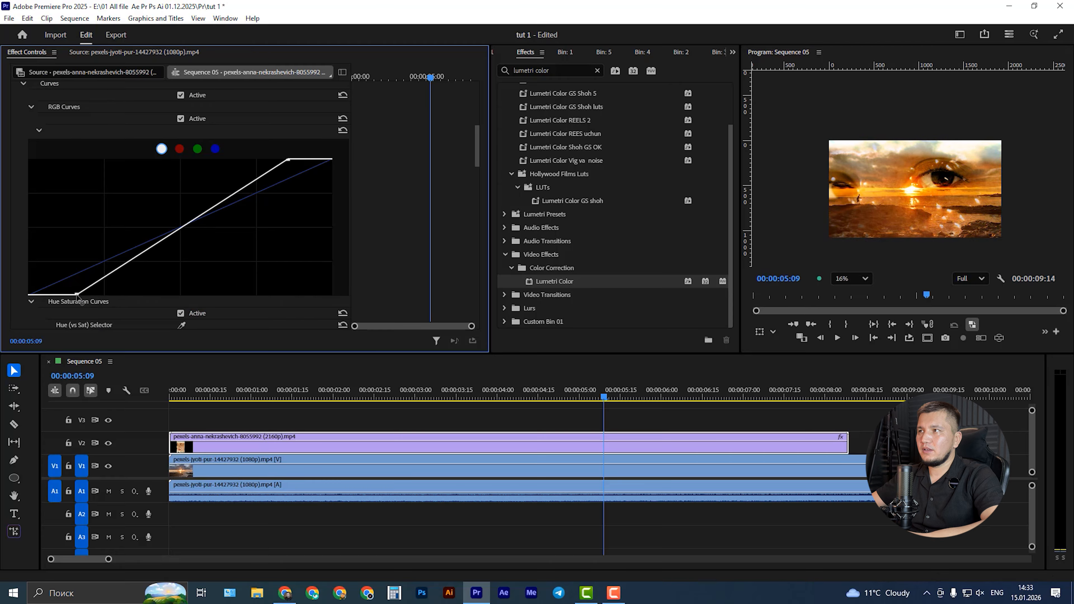
- Play the graded double exposure full screen from the start of the sequence and check how the eye blends with the sunset
click(312, 394)
key(space)
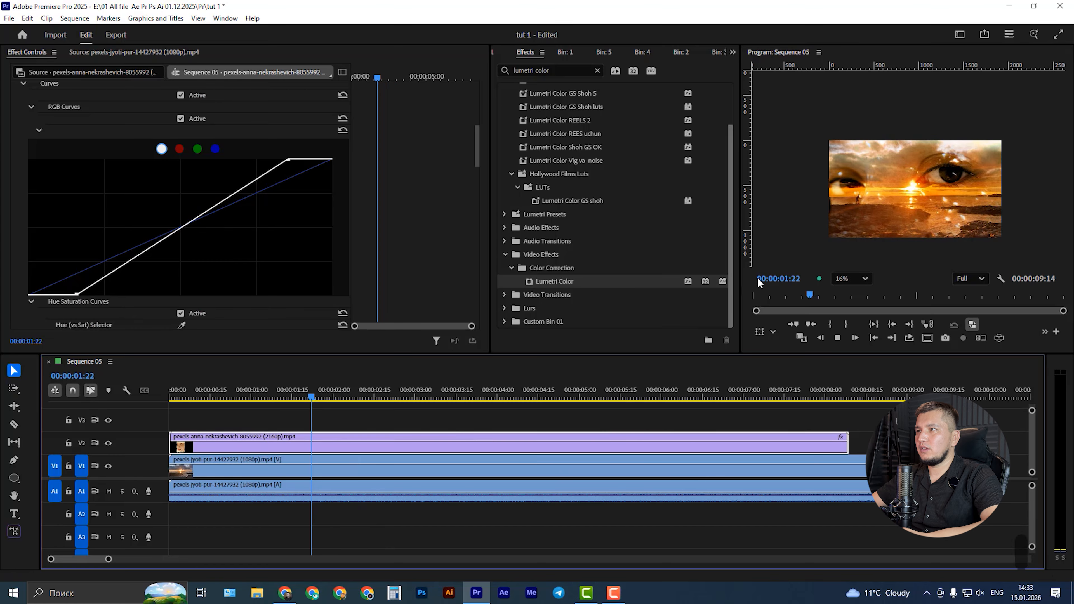
key(Home)
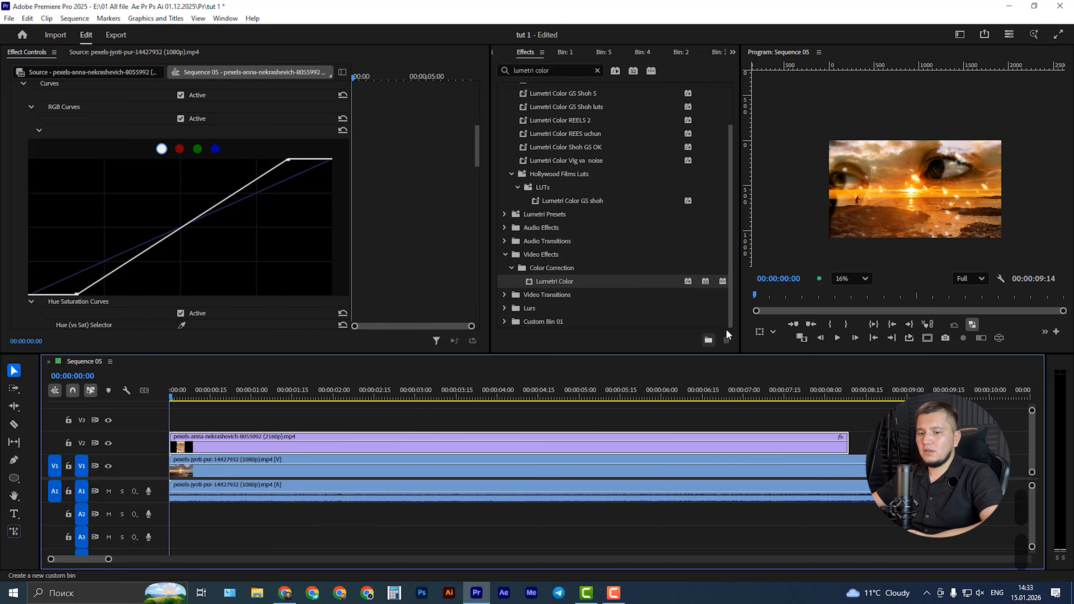
key(grave)
key(grave)
key(ctrl+grave)
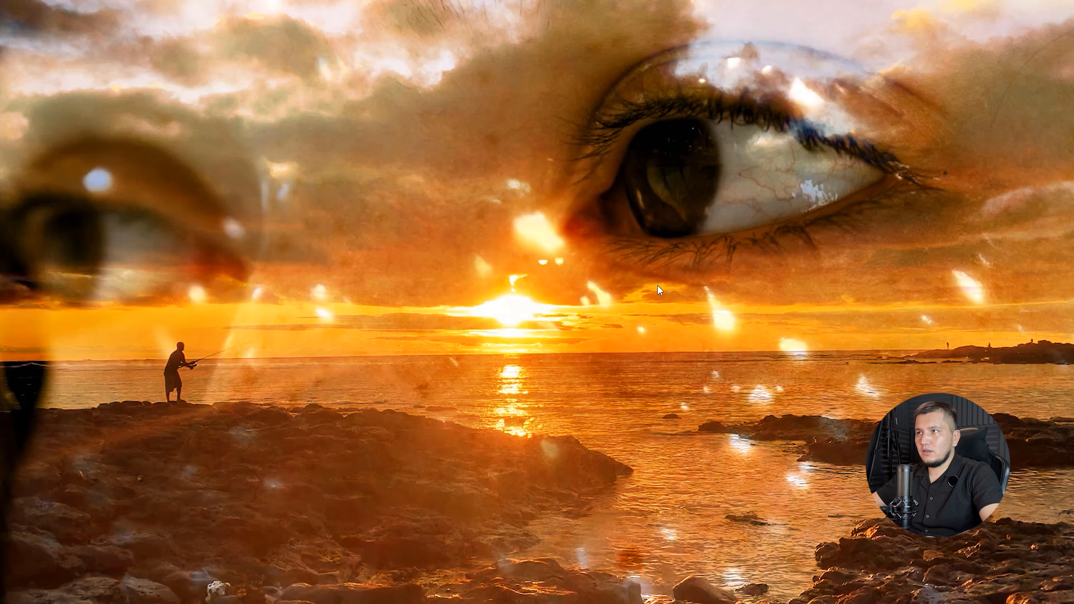
key(space)
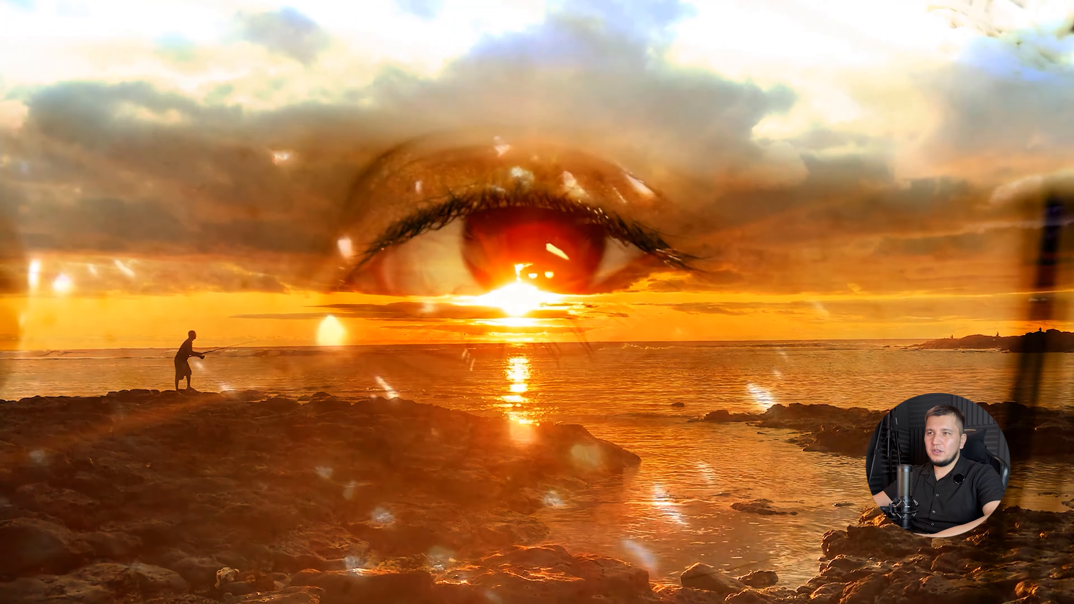
key(ctrl+grave)
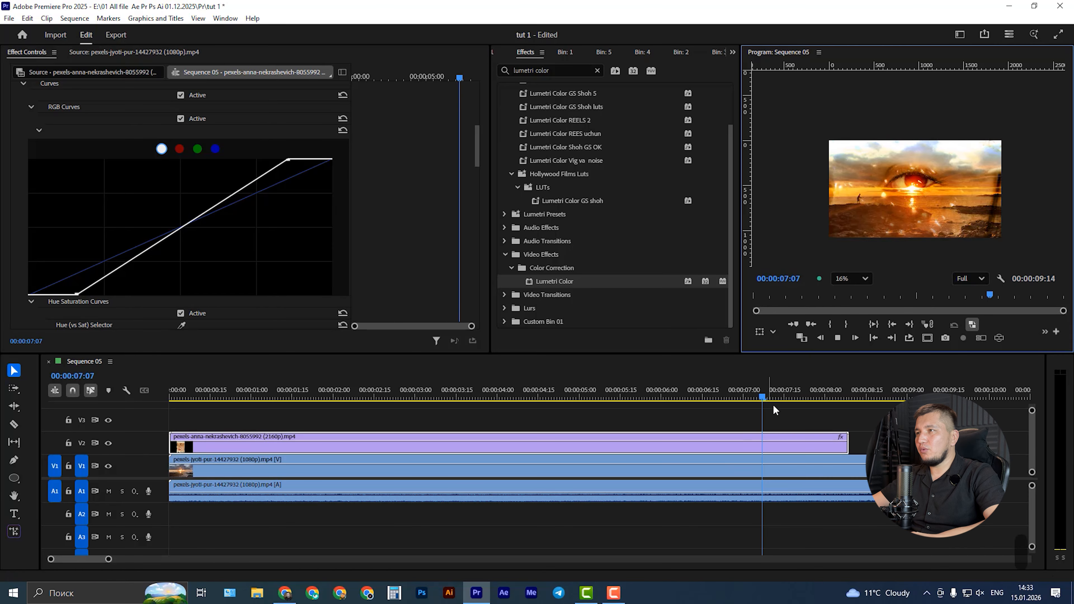
key(space)
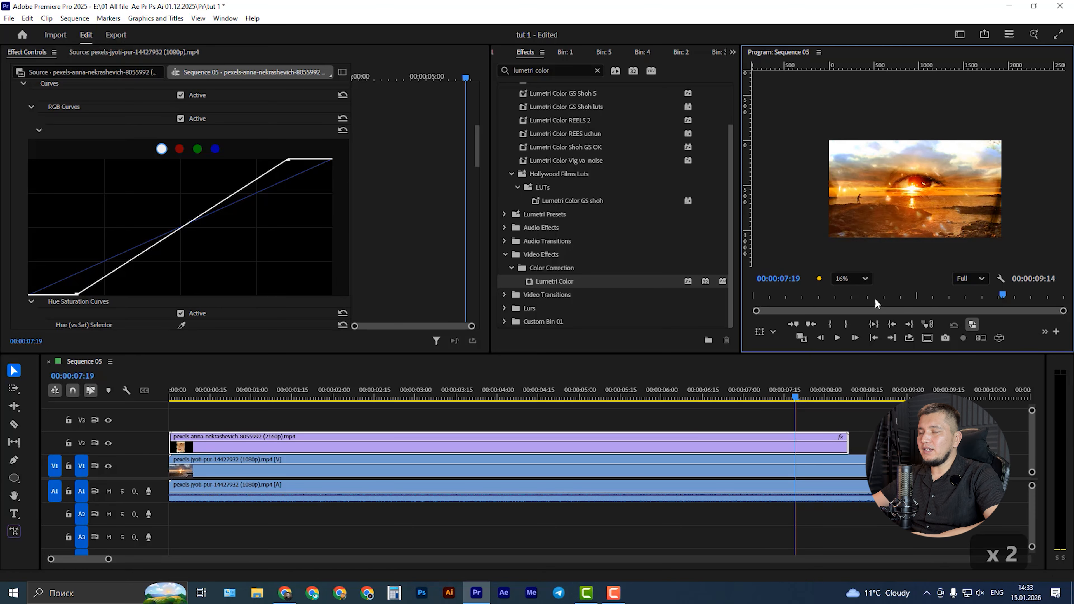
- Fade out the V2 portrait clip with opacity keyframes from 100% at about 00:00:07:00 to 0% at the clip's end
drag(832, 397, 715, 402)
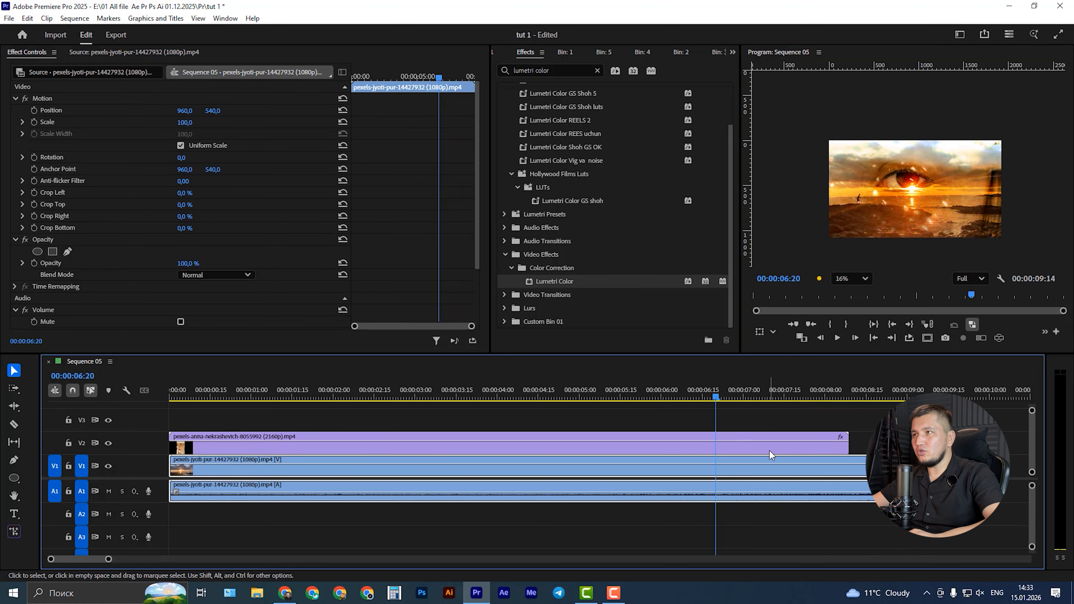
key(p)
click(742, 441)
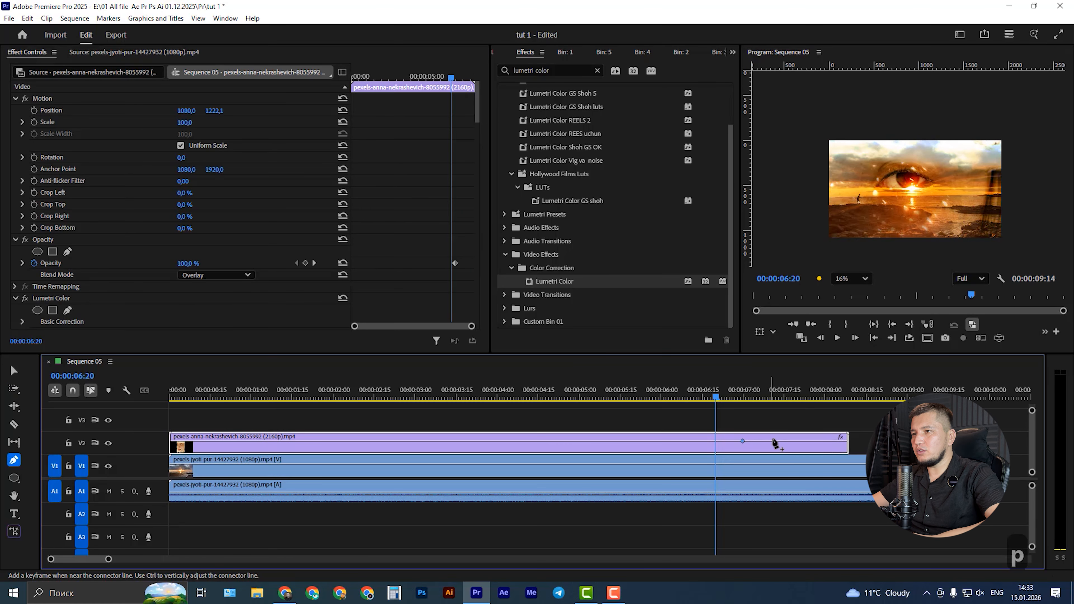
drag(840, 441, 858, 451)
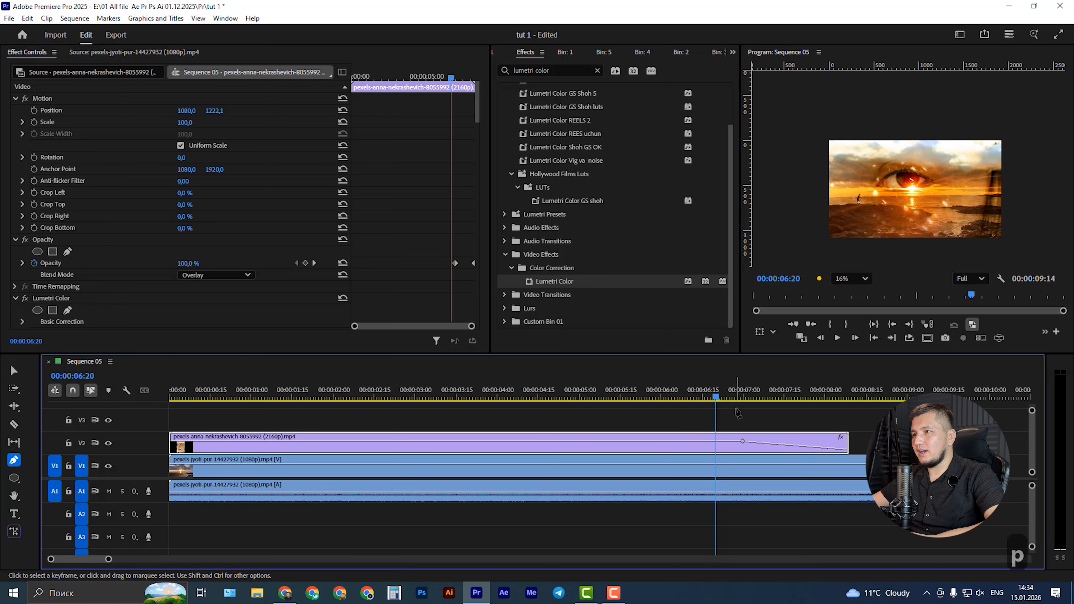
- Play the end of the sequence and check how the portrait fades out into the sunset
key(space)
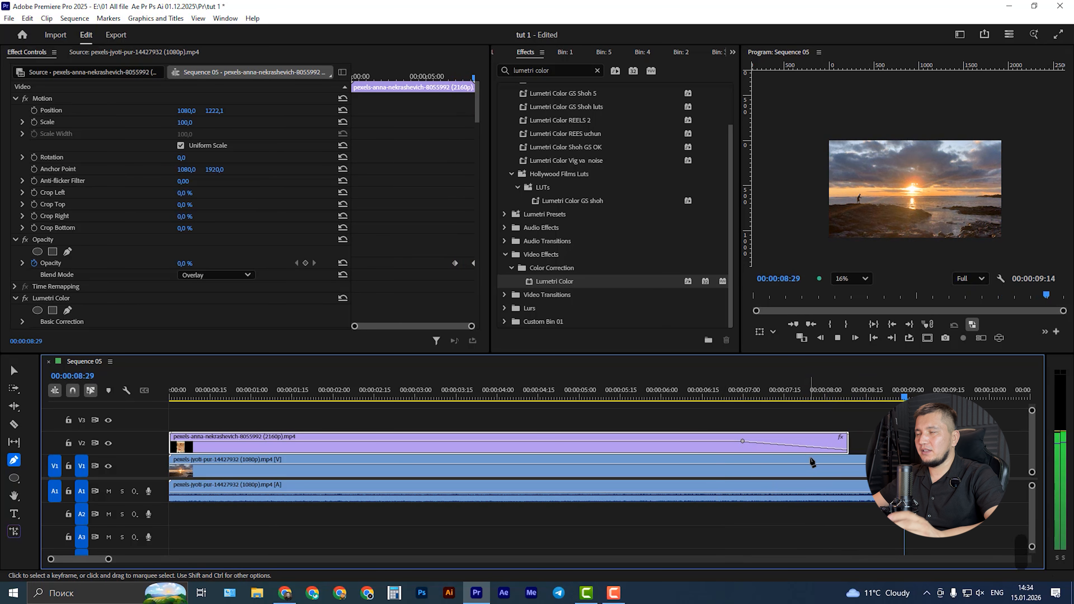
click(807, 462)
click(718, 398)
key(space)
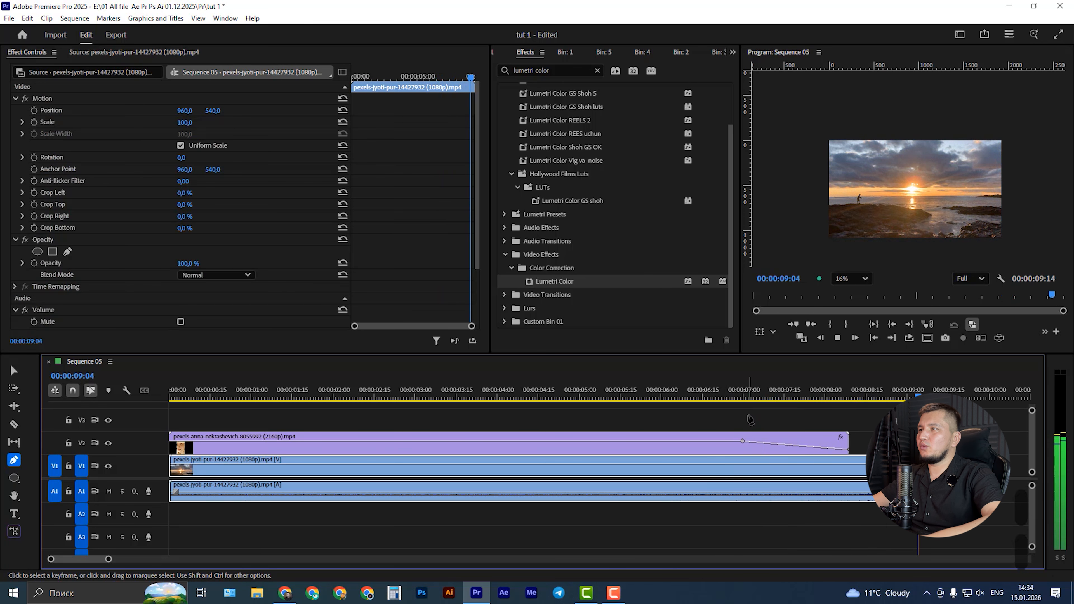
key(space)
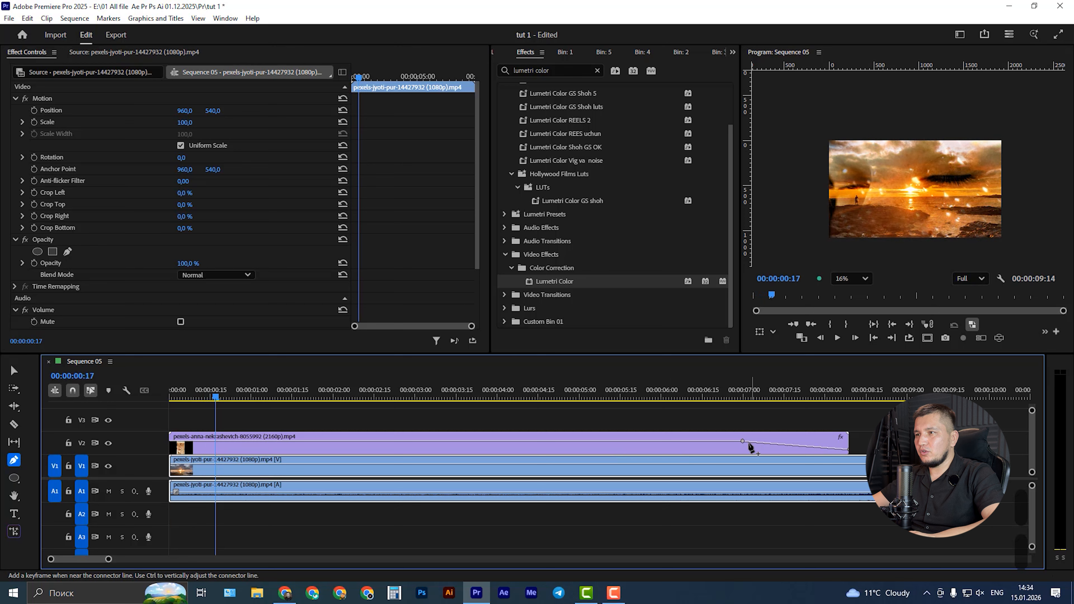
- Duplicate the portrait clip from V2 onto V3 and set the copy's blend mode to Normal
click(750, 447)
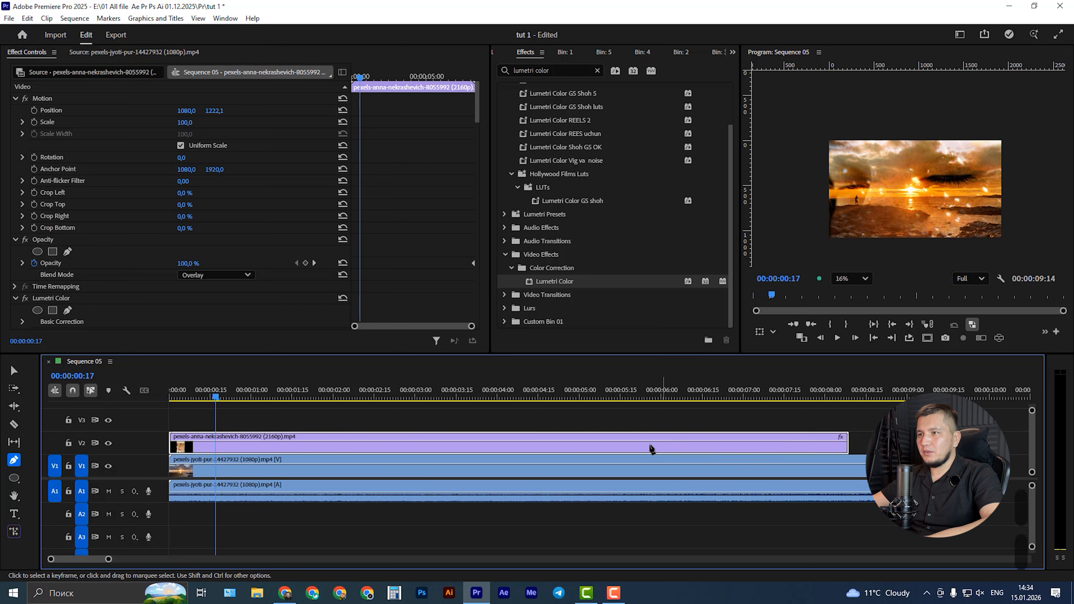
key(v)
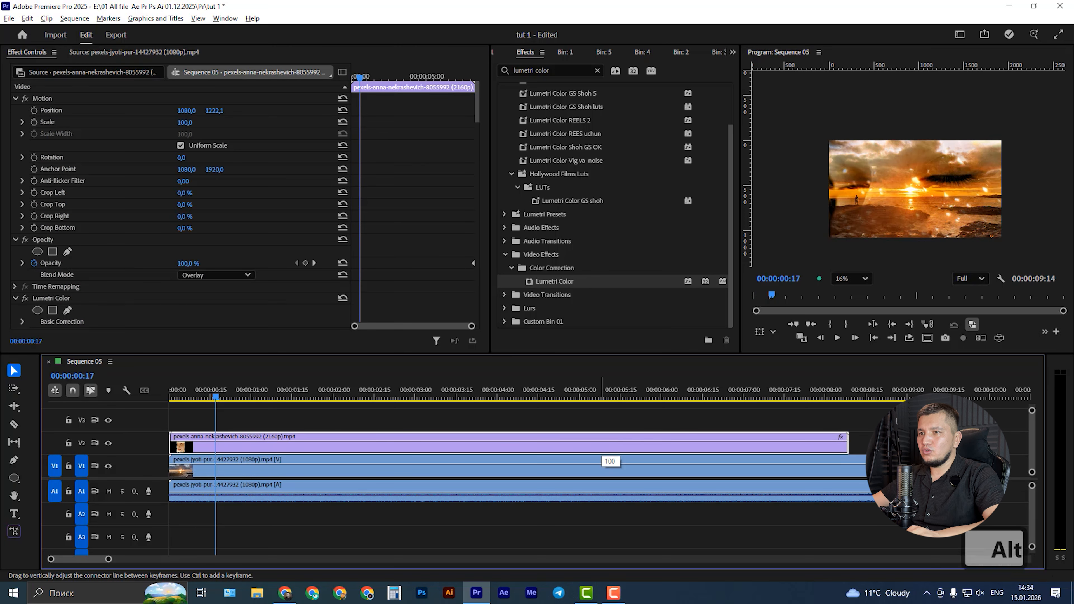
drag(589, 448, 492, 424)
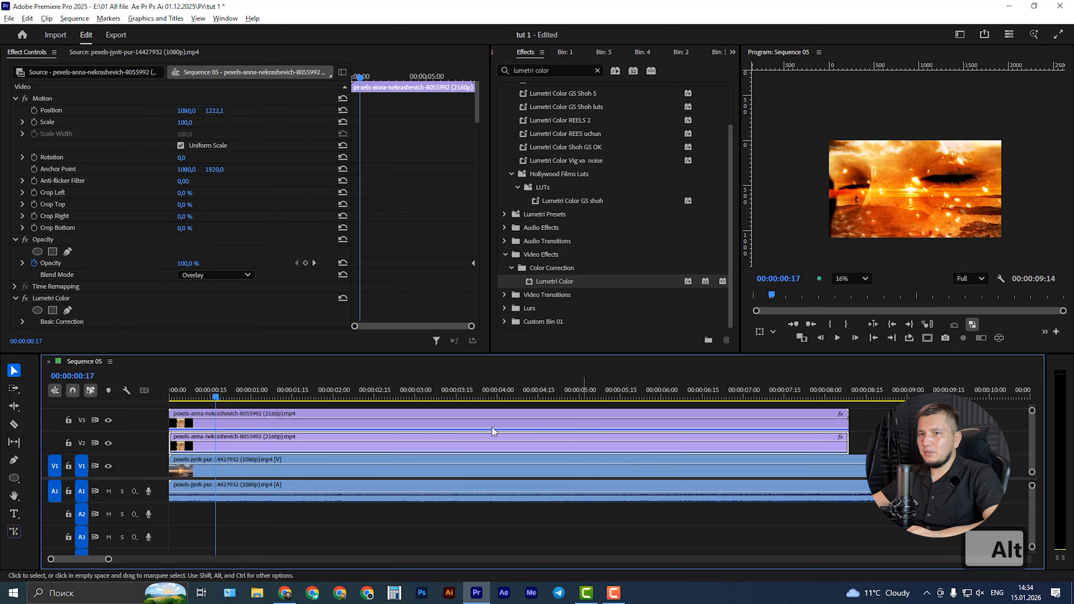
click(199, 281)
scroll(202, 306, up, 2)
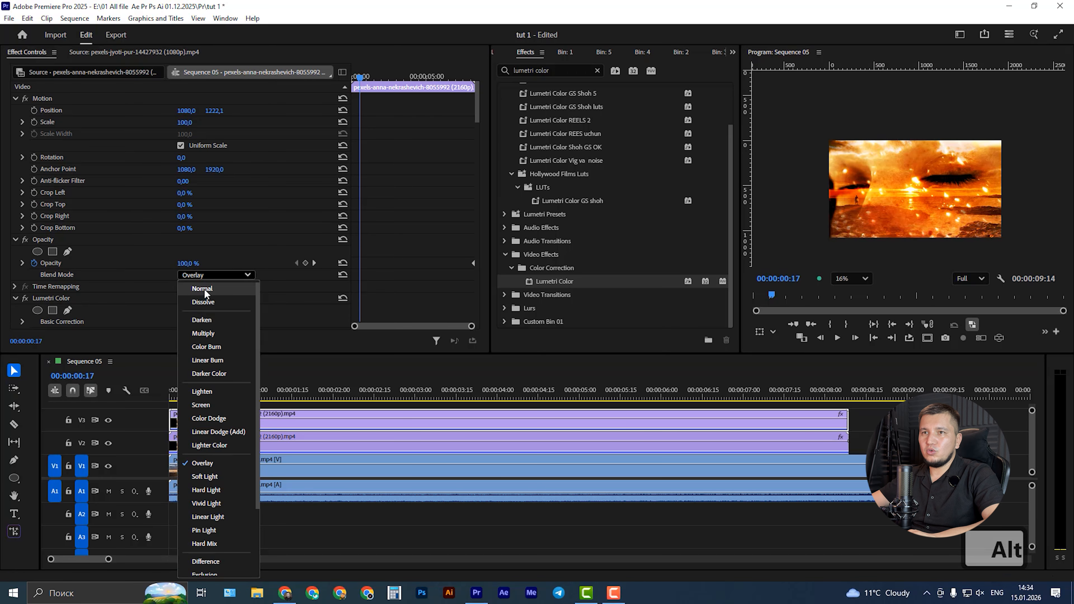
click(204, 289)
- Fade in the V3 copy with opacity keyframes from 0% at about 00:00:03:18 to 100% at 00:00:04:07
click(327, 394)
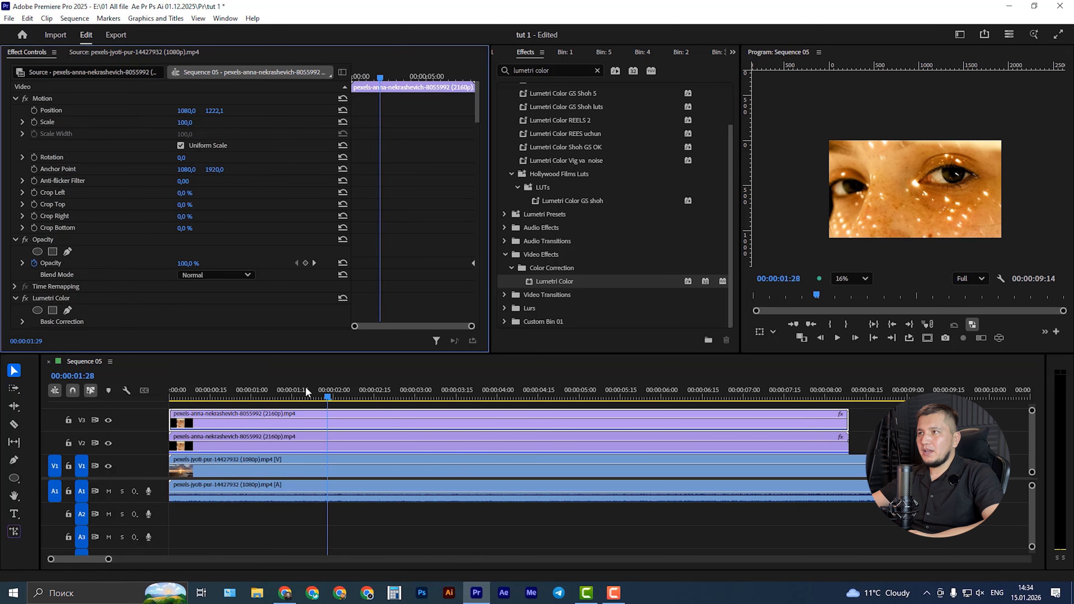
drag(306, 391, 449, 400)
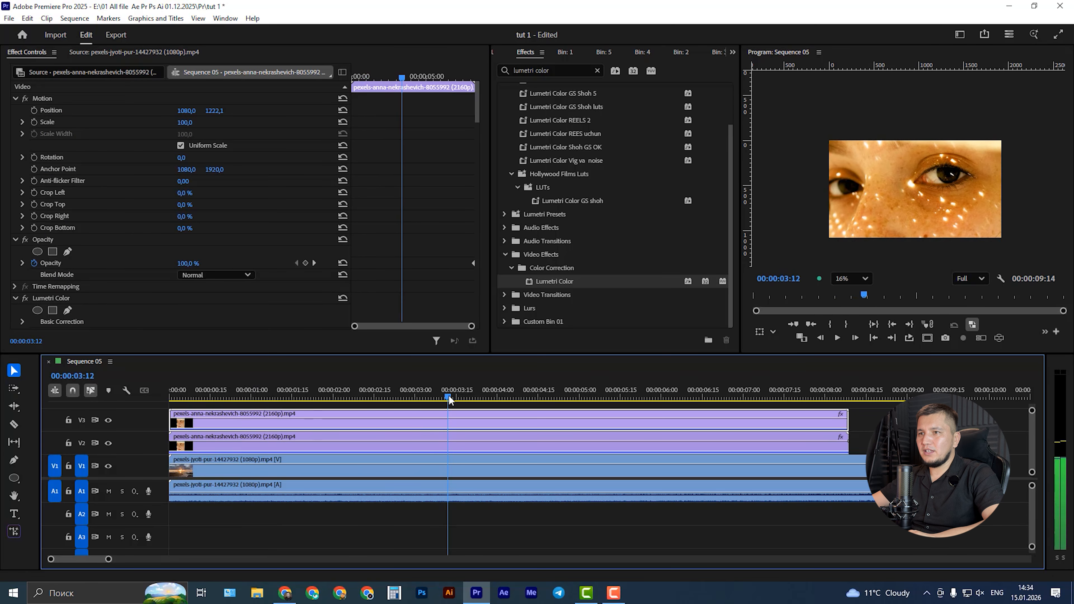
click(515, 396)
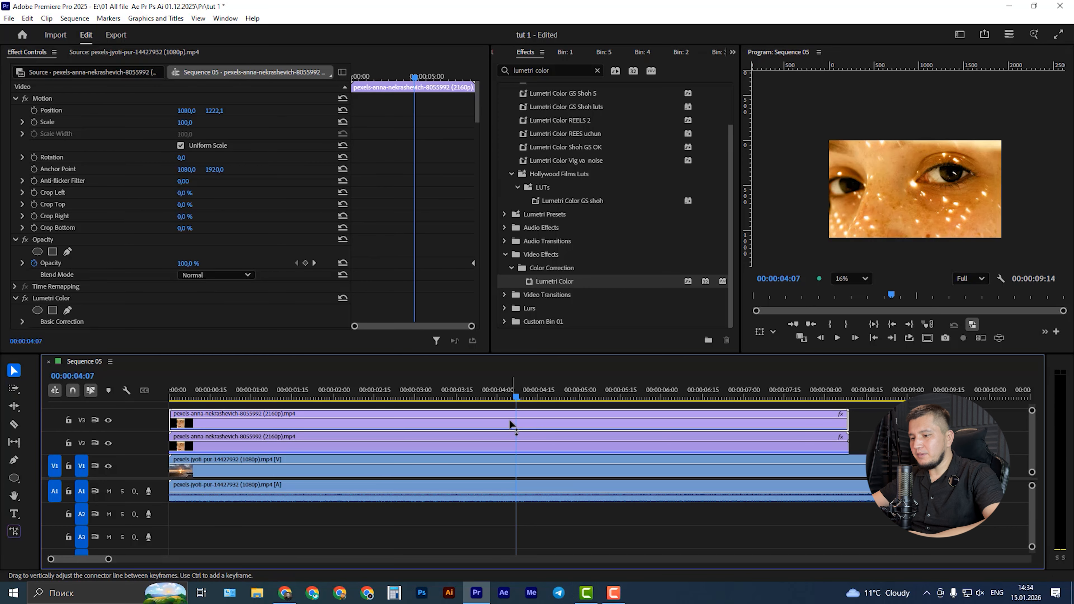
key(p)
click(515, 418)
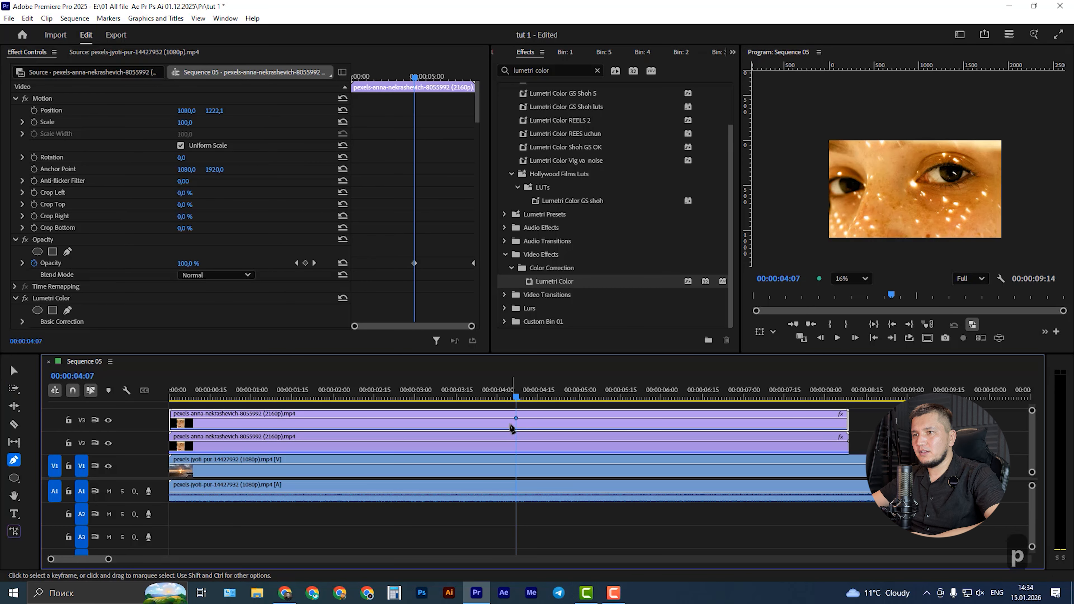
drag(503, 425, 465, 427)
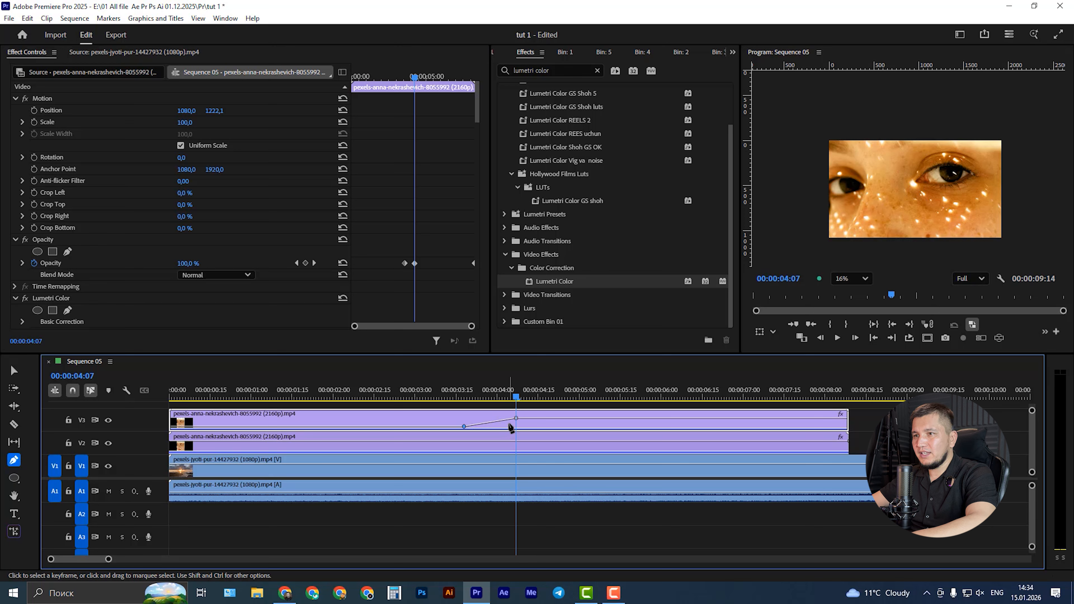
- Add two more 100% opacity keyframes to the V3 copy, at about 00:00:04:15 and 00:00:05:05
click(575, 418)
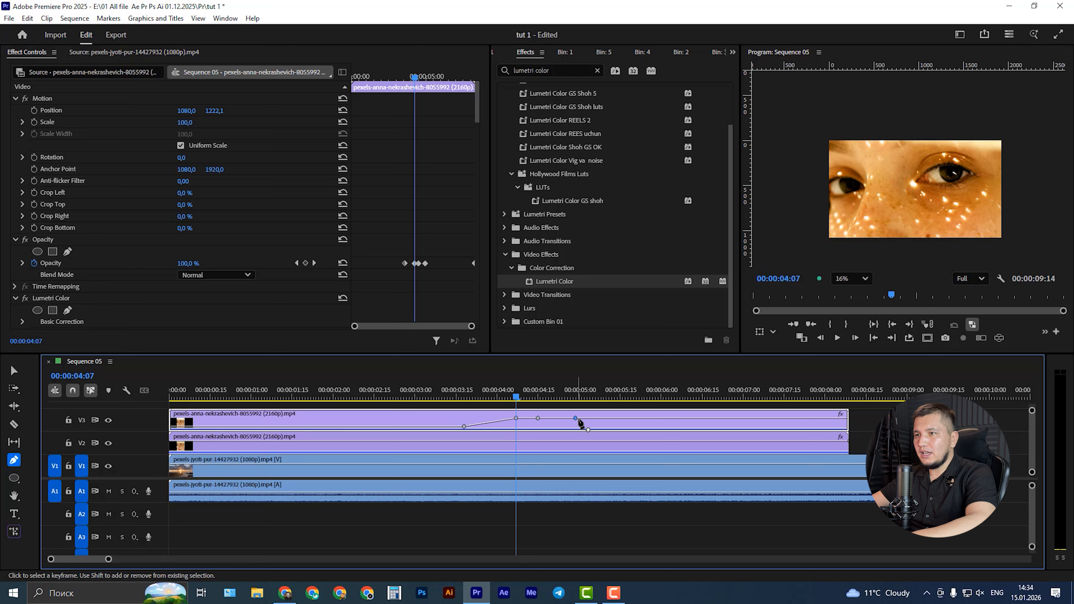
drag(575, 418, 576, 423)
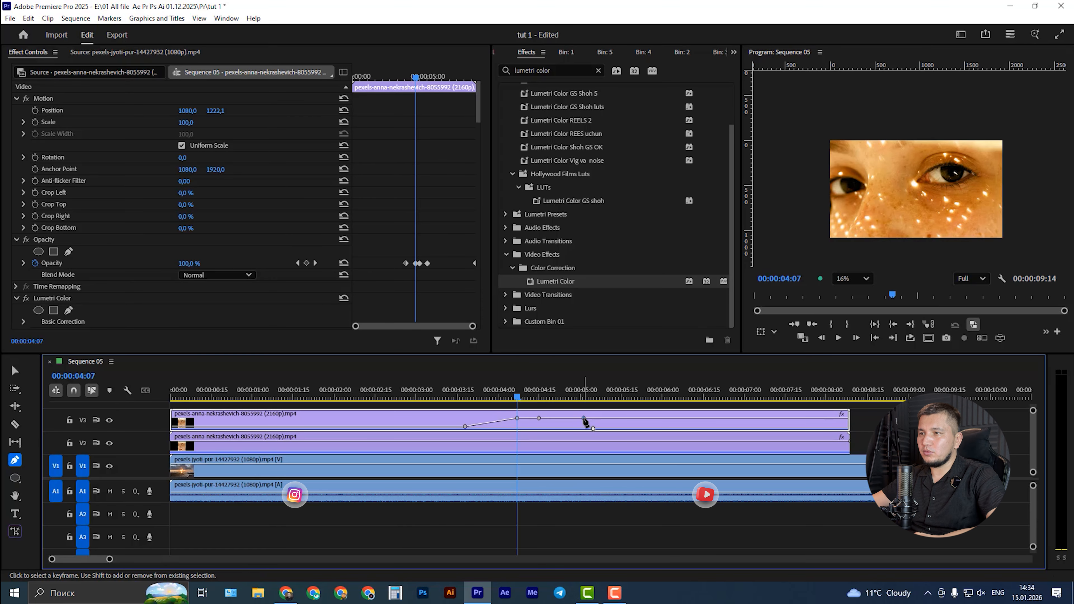
drag(584, 419, 594, 418)
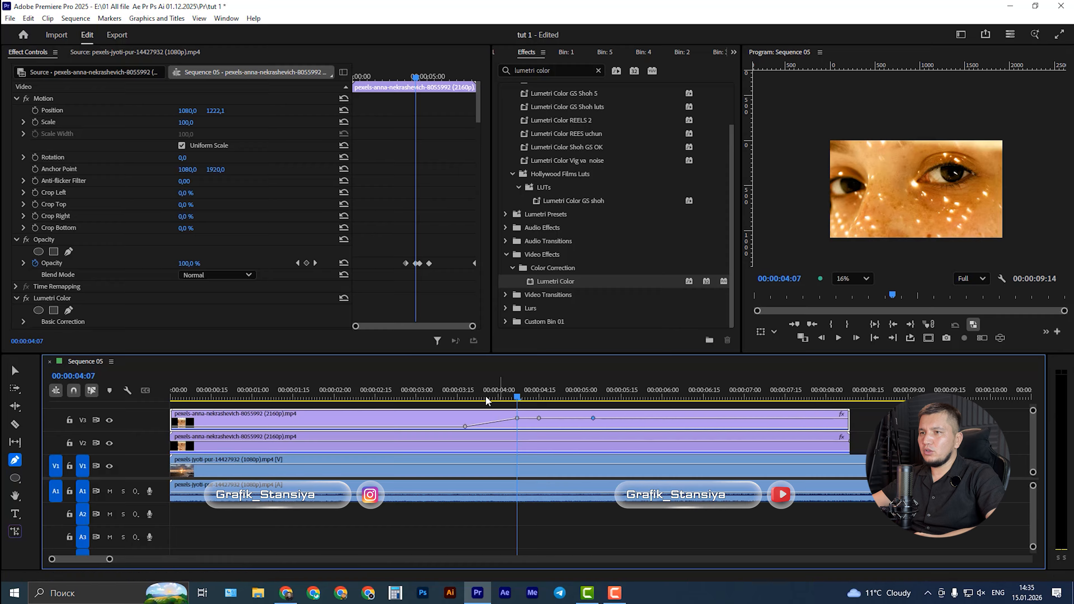
- Play the sequence from its start to about 00:00:05:10 and check how the V3 portrait fades in
click(452, 398)
drag(452, 398, 98, 401)
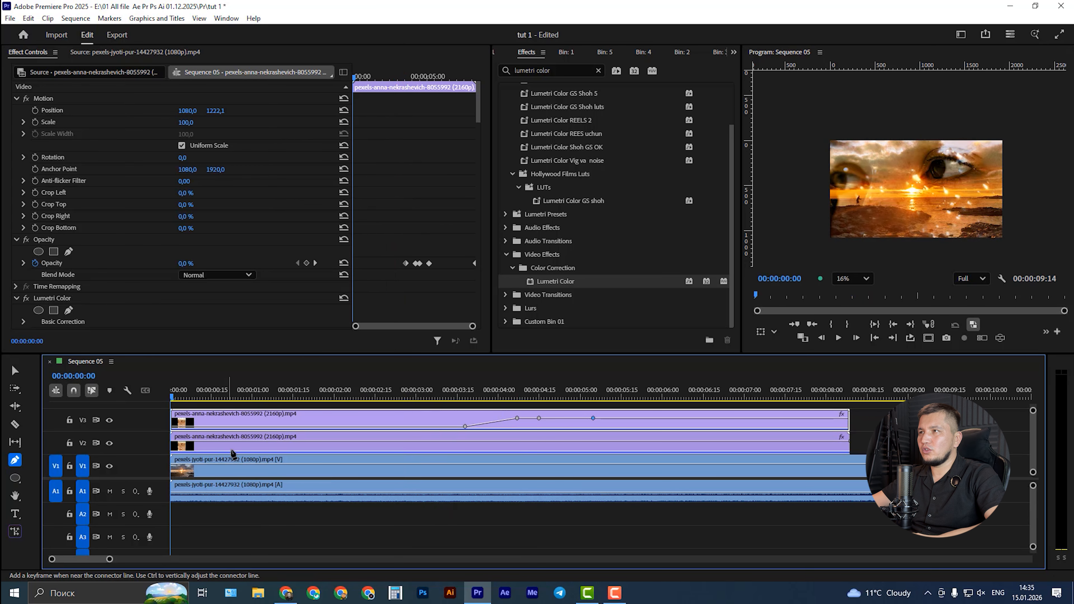
key(space)
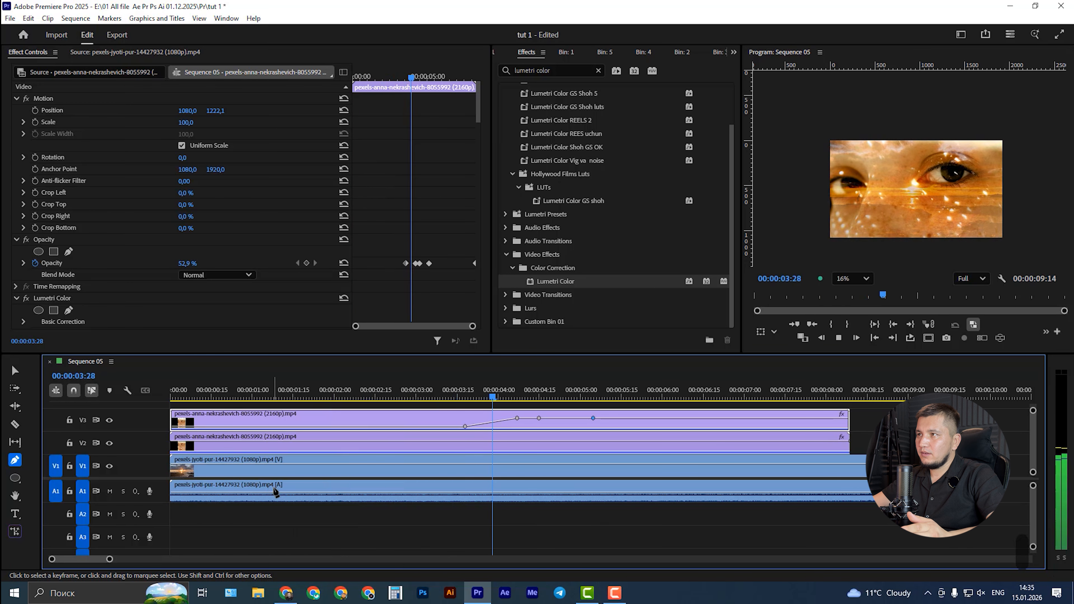
key(space)
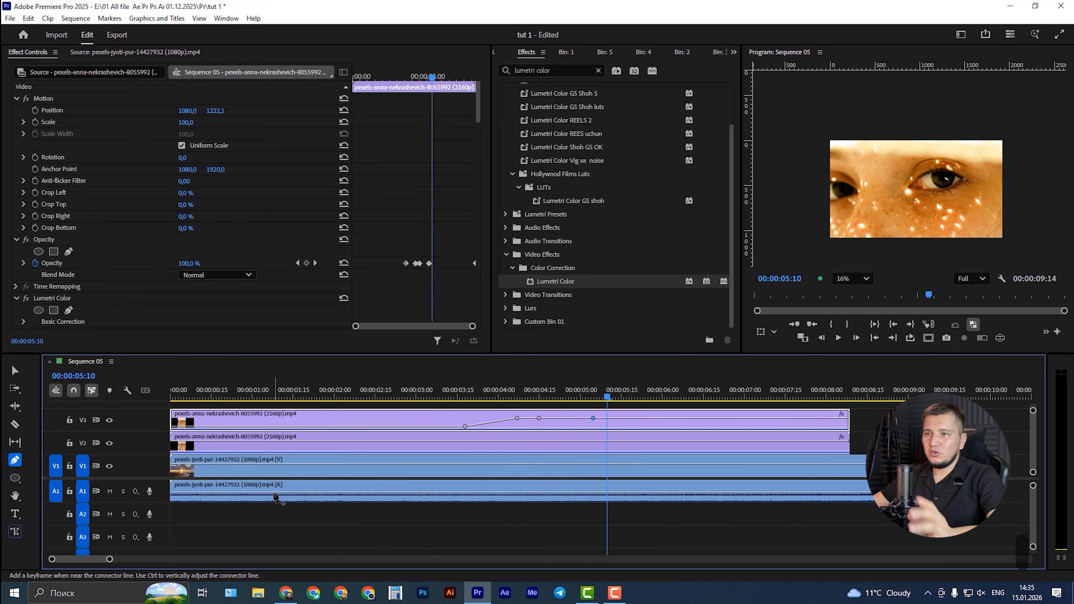
key(v)
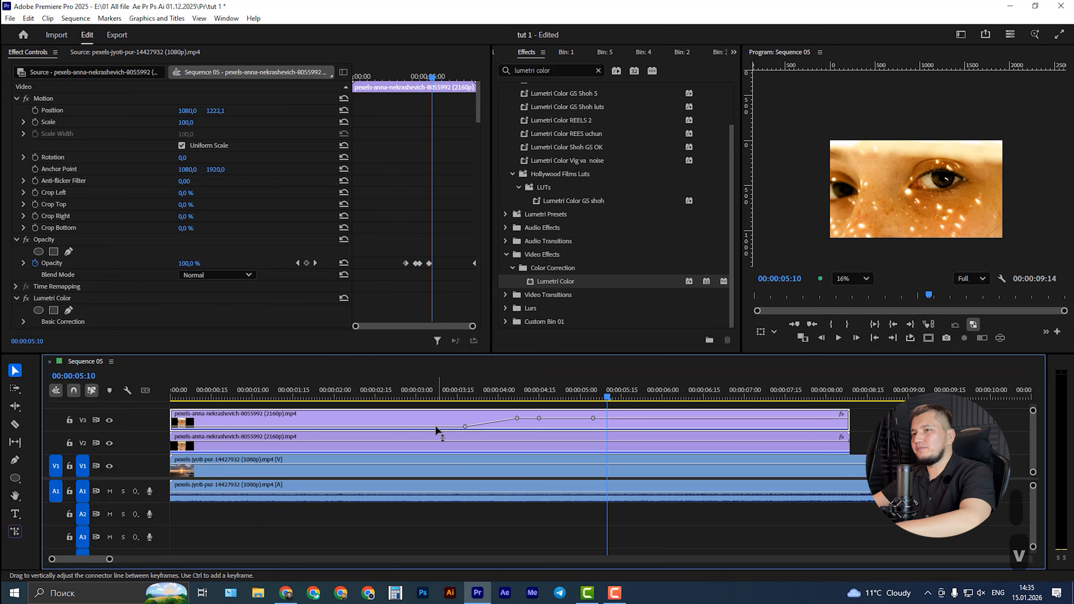
key(Delete)
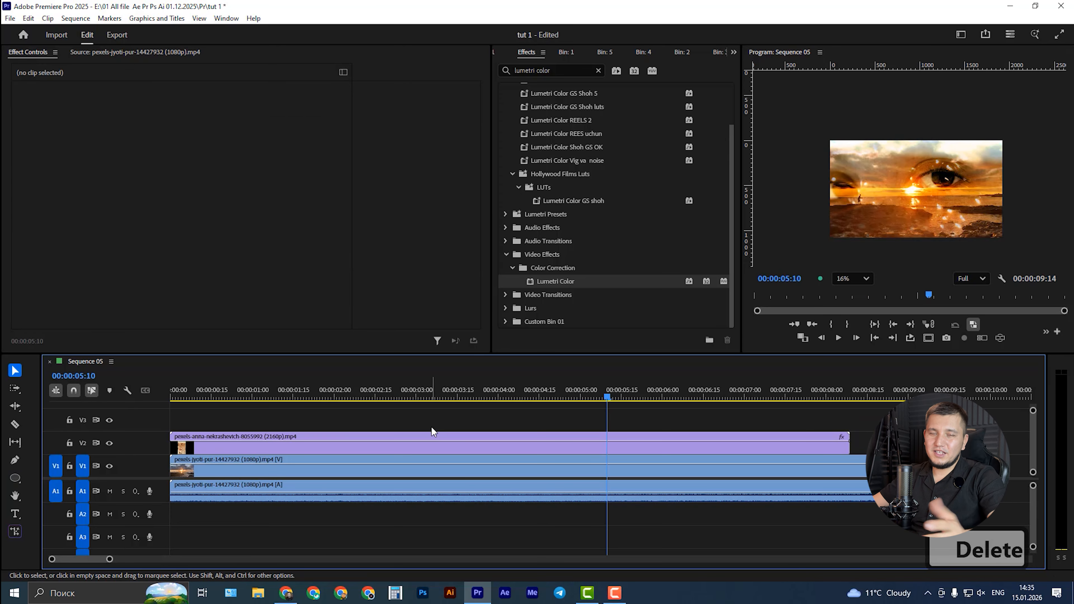
click(449, 393)
key(ctrl+z)
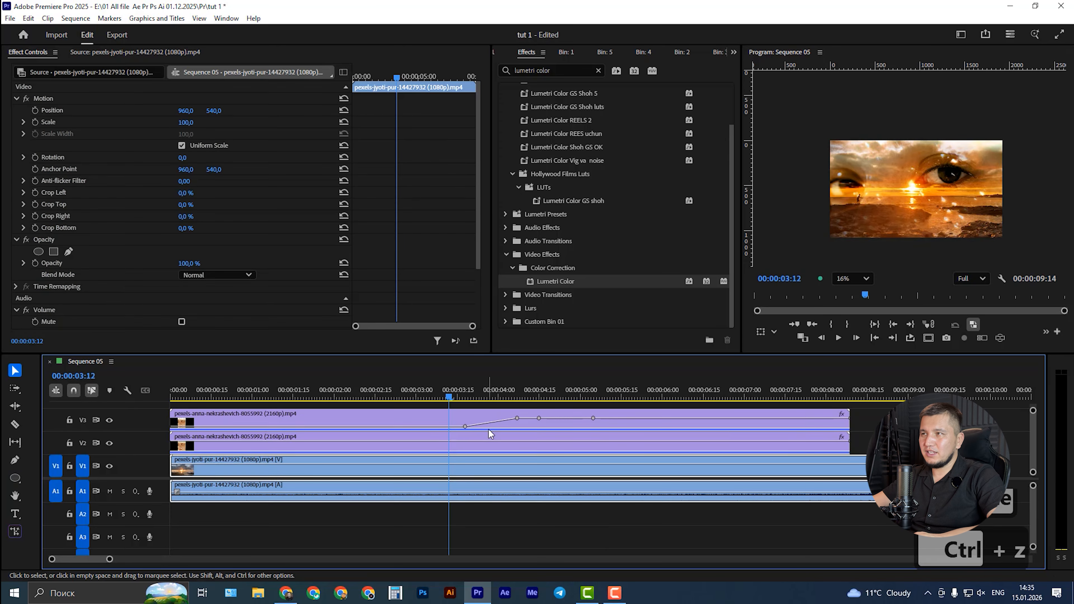
- Fade in the V2 portrait clip with opacity keyframes from 0% at about 00:00:00:08 to 100% at about 00:00:01:00
key(c)
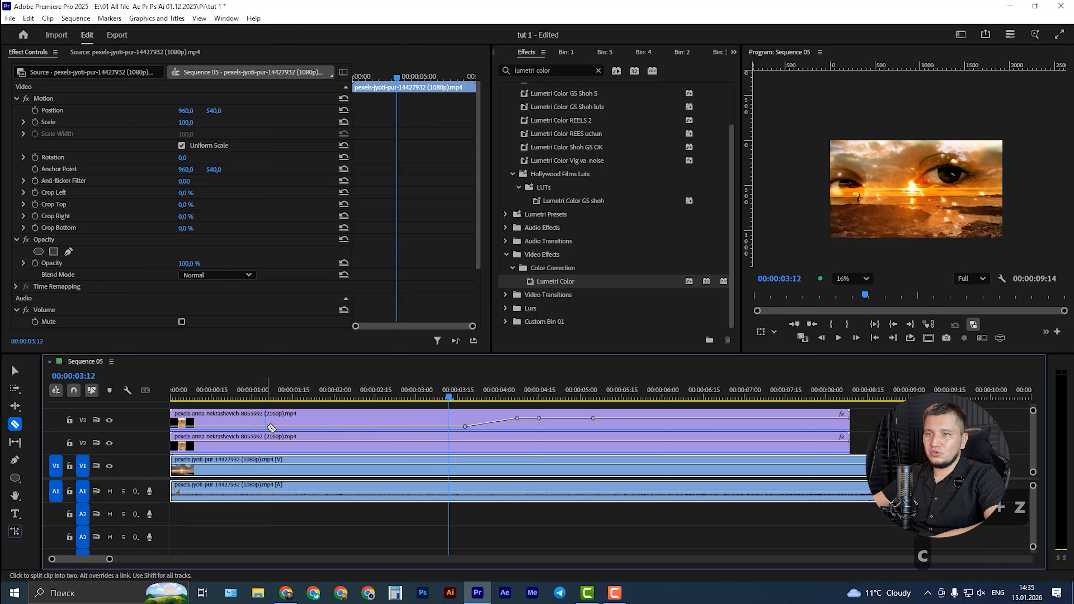
key(v)
key(p)
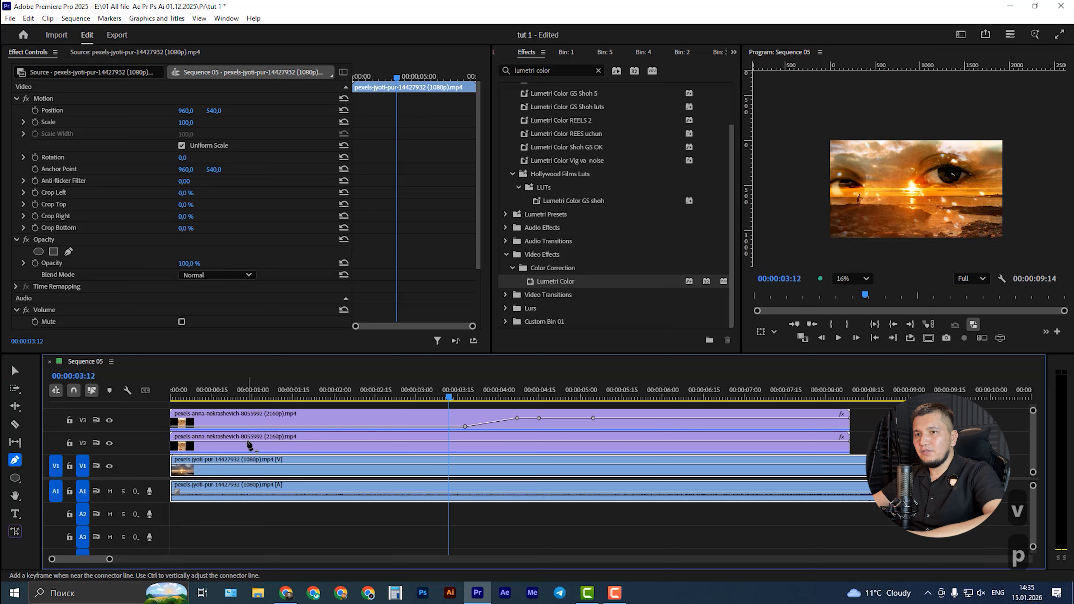
click(251, 441)
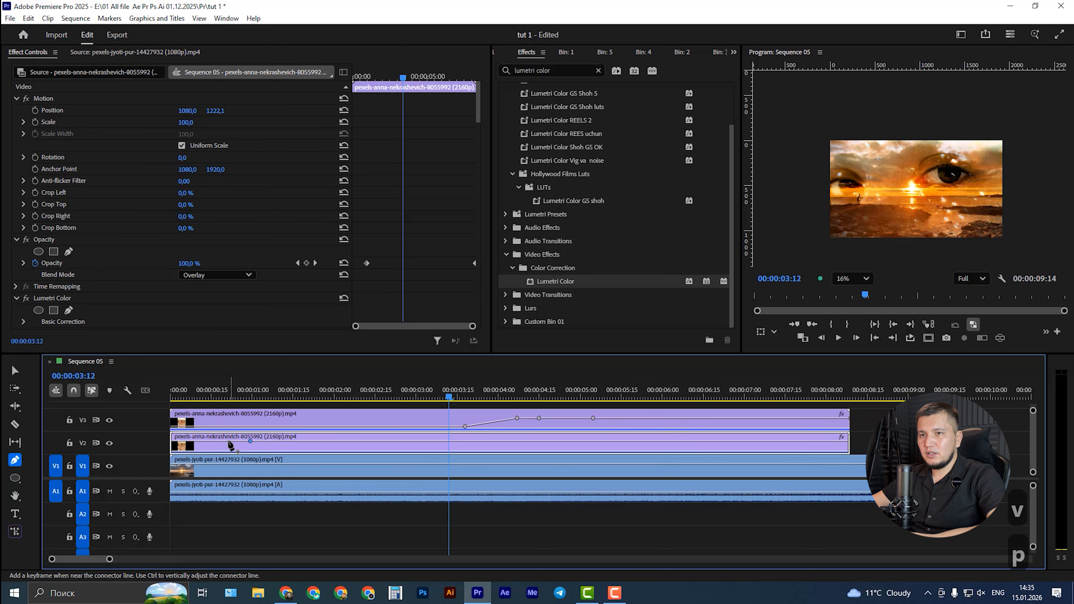
drag(228, 442, 193, 449)
- Play the sequence from the start and check how the V2 portrait fades in over the sunset
key(Home)
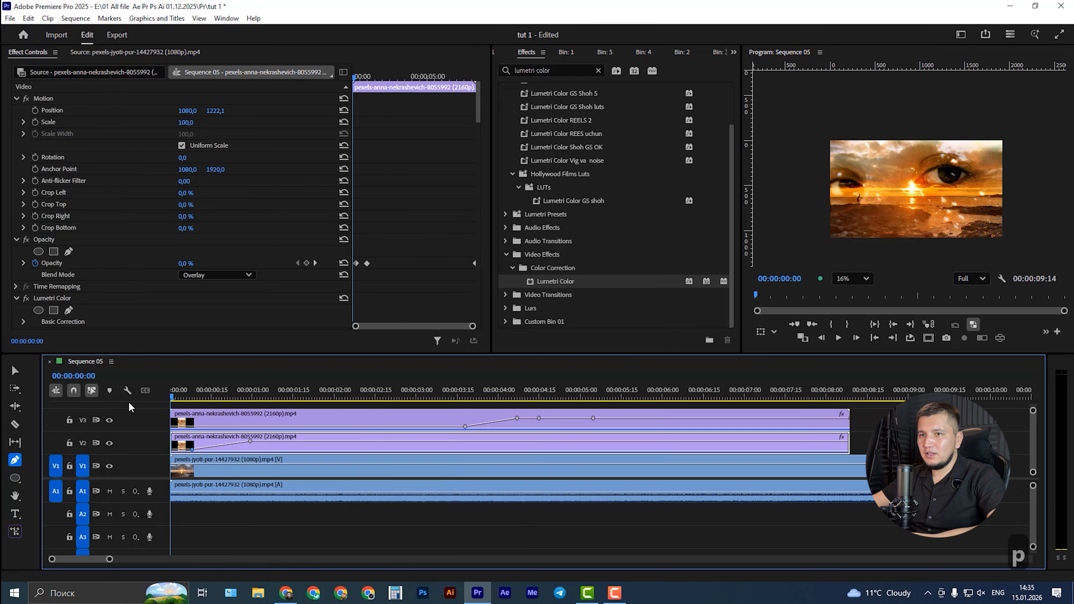
key(space)
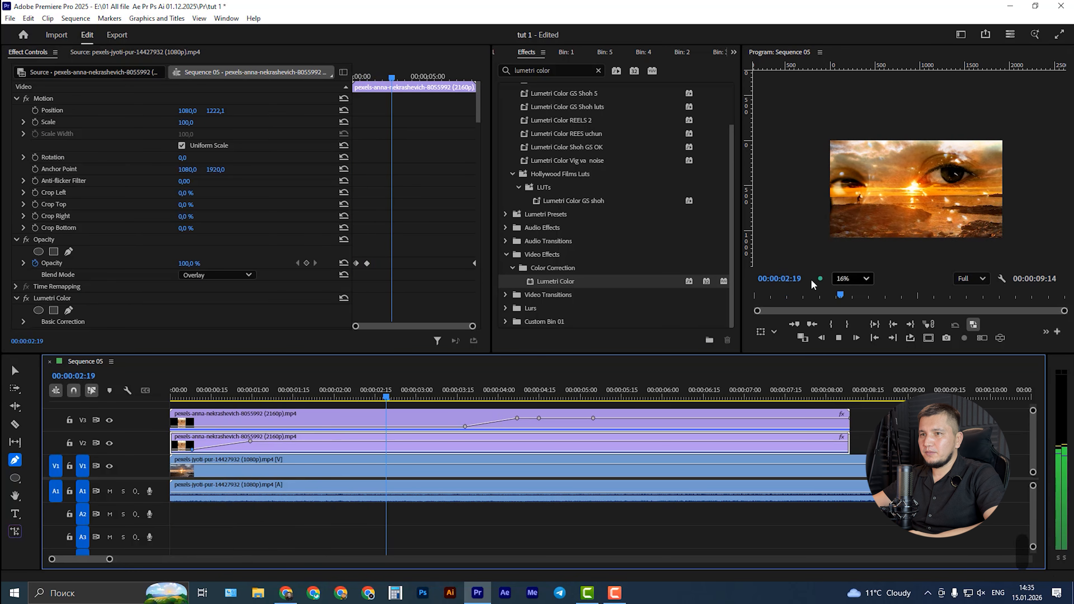
key(space)
key(Home)
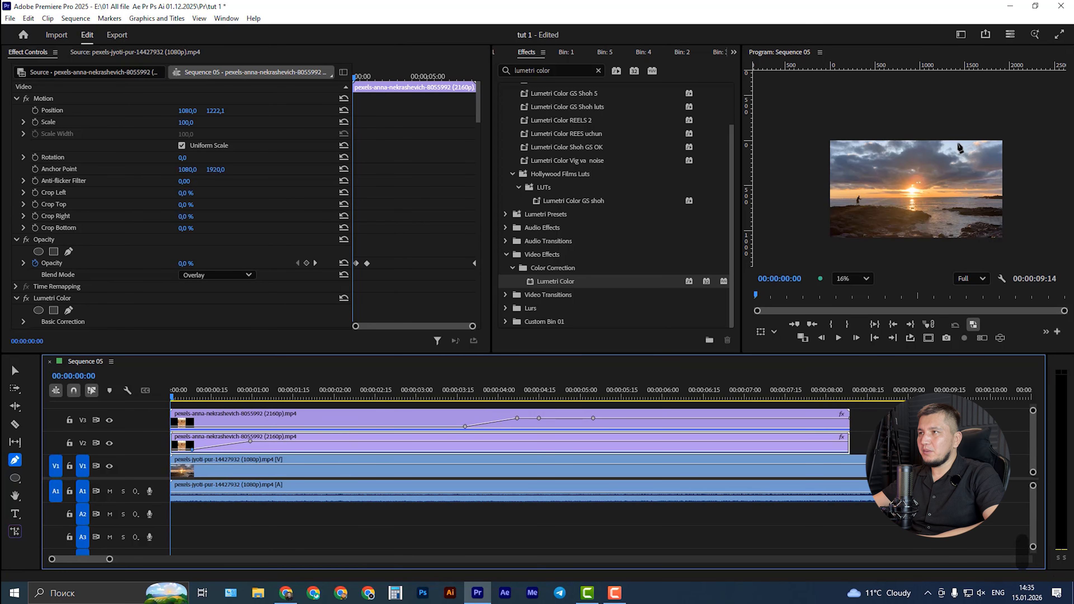
key(v)
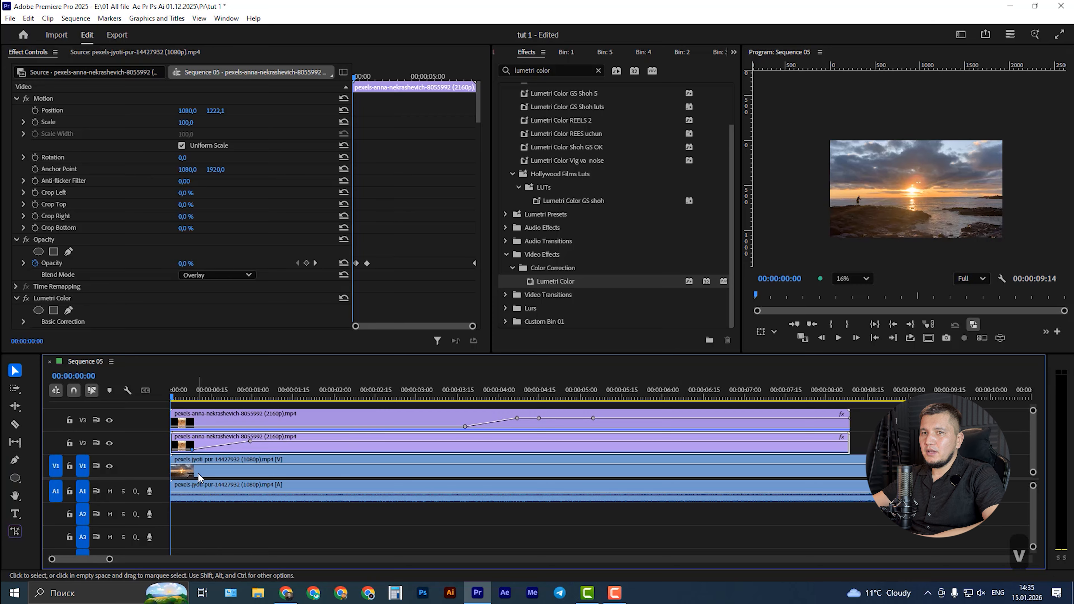
key(space)
key(v)
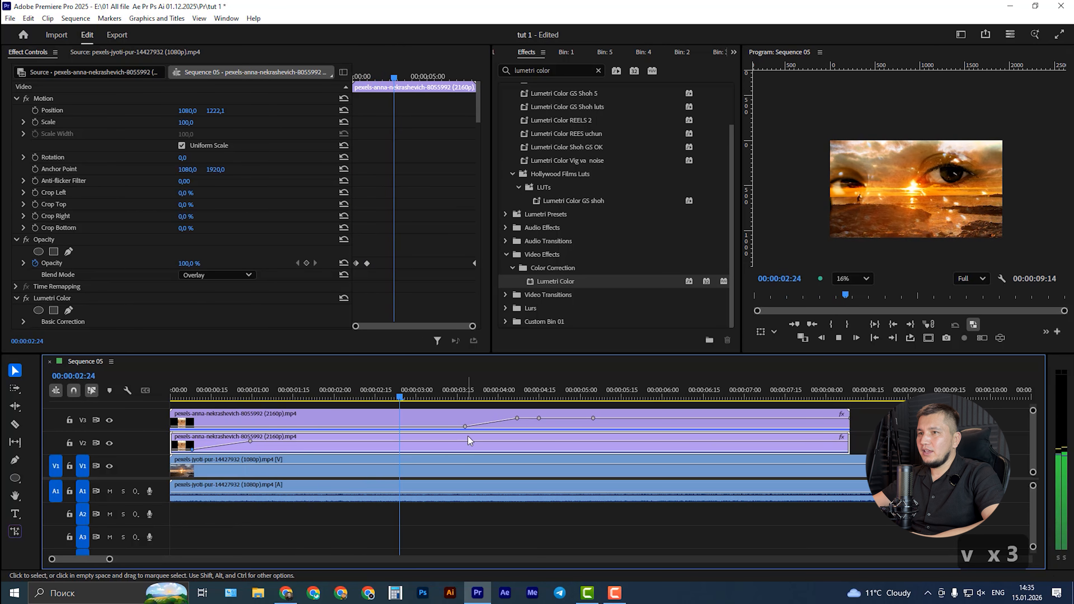
key(space)
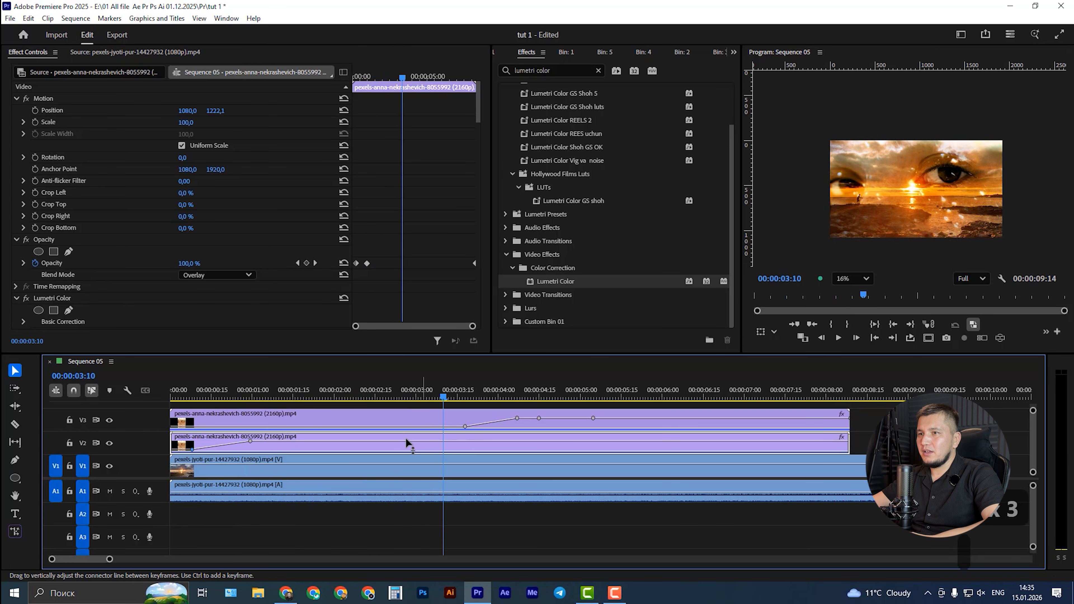
- Select the V3 copy and play on from 00:00:03:10 to check the transition from double exposure to full portrait
click(440, 426)
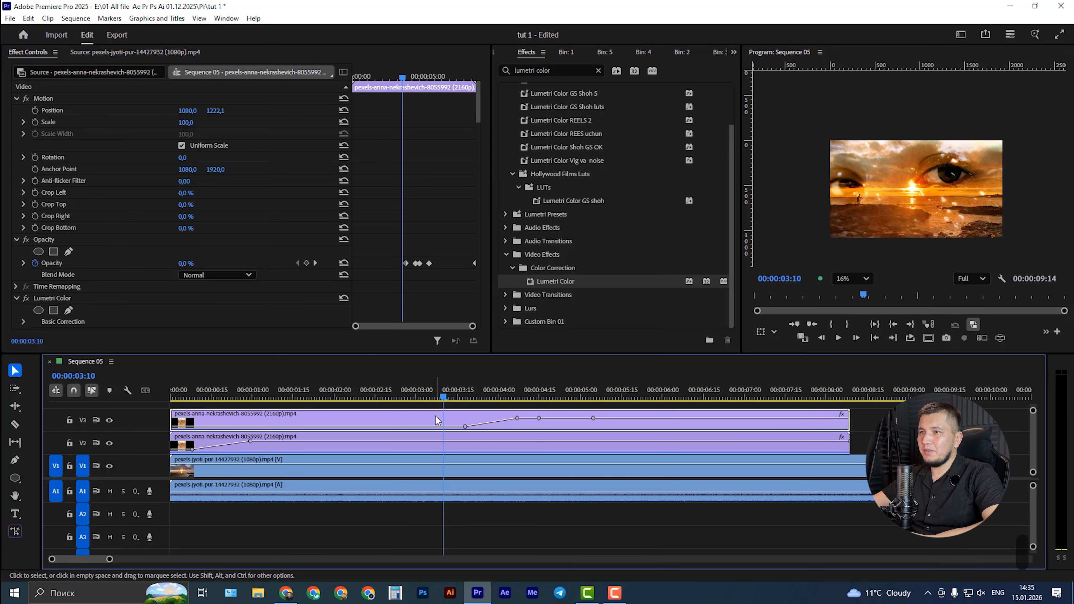
key(space)
key(space)
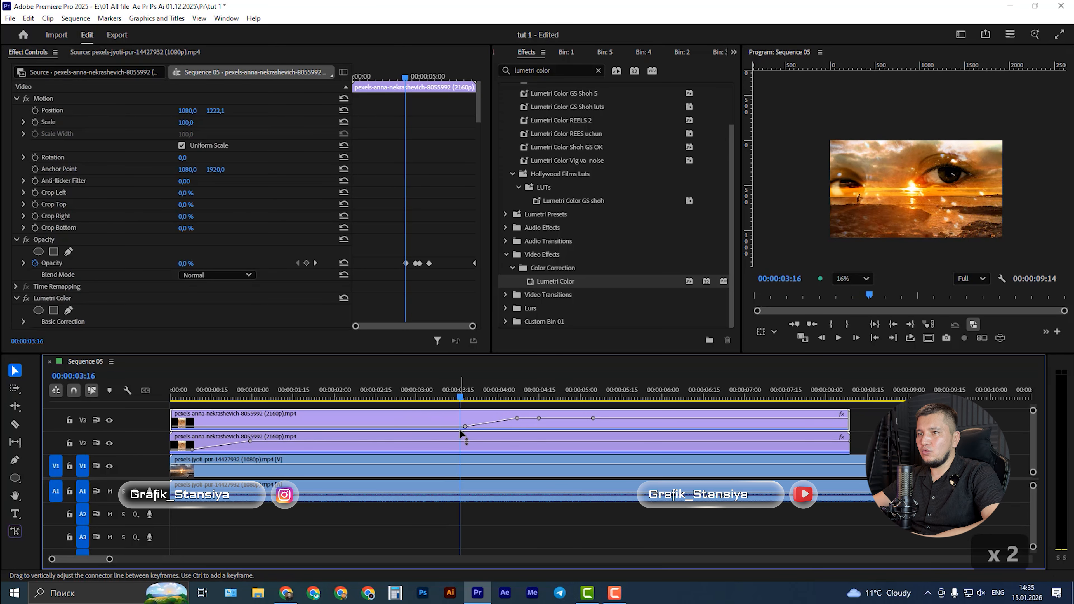
key(space)
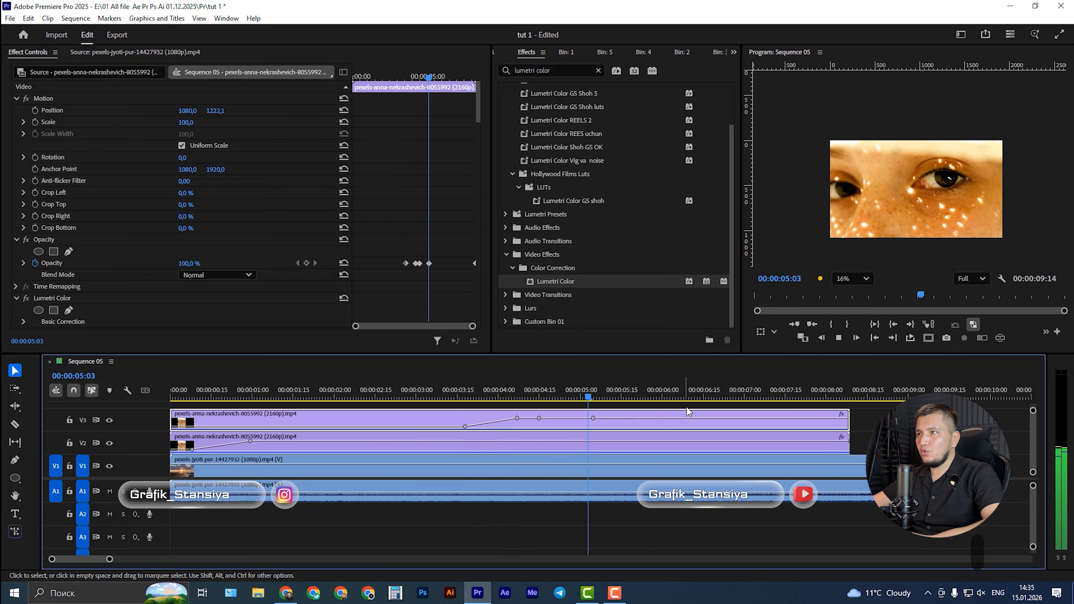